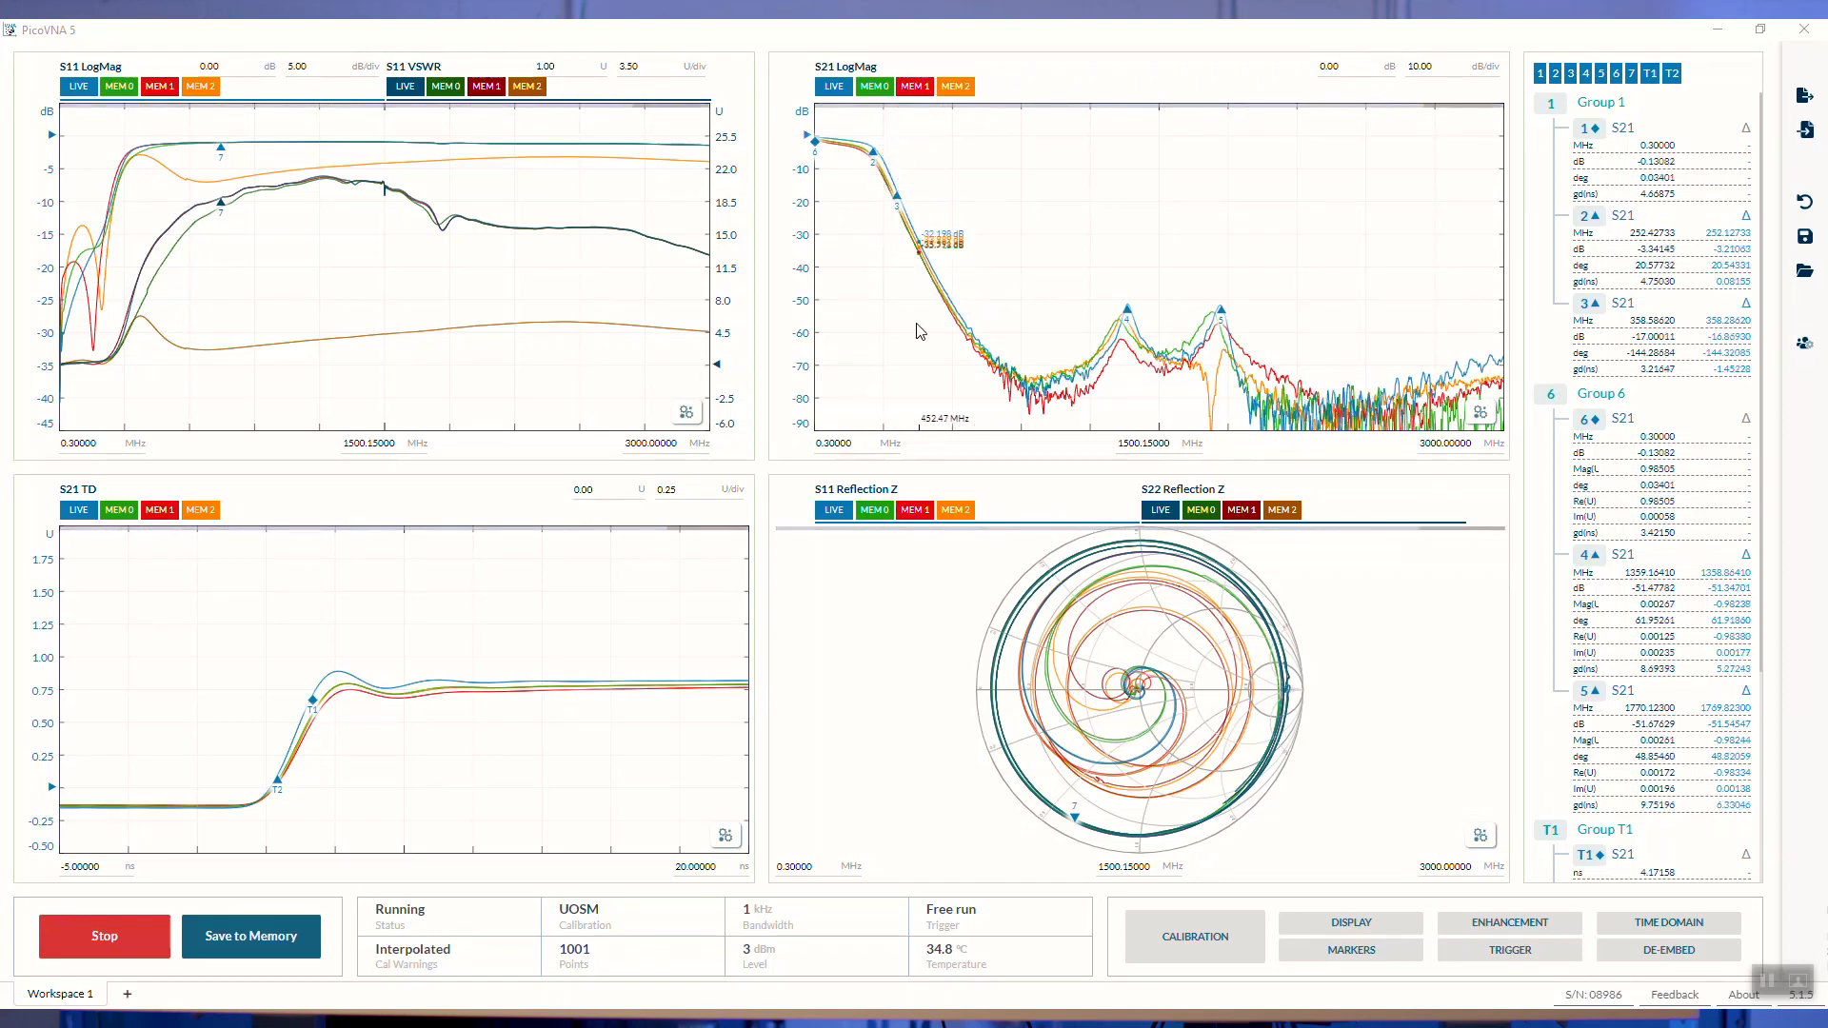
Add a zoom region to the S21 LogMag graph and span it from 0.3 MHz to about 390 MHz.
{"action": "left_click", "coordinate": [1479, 410]}
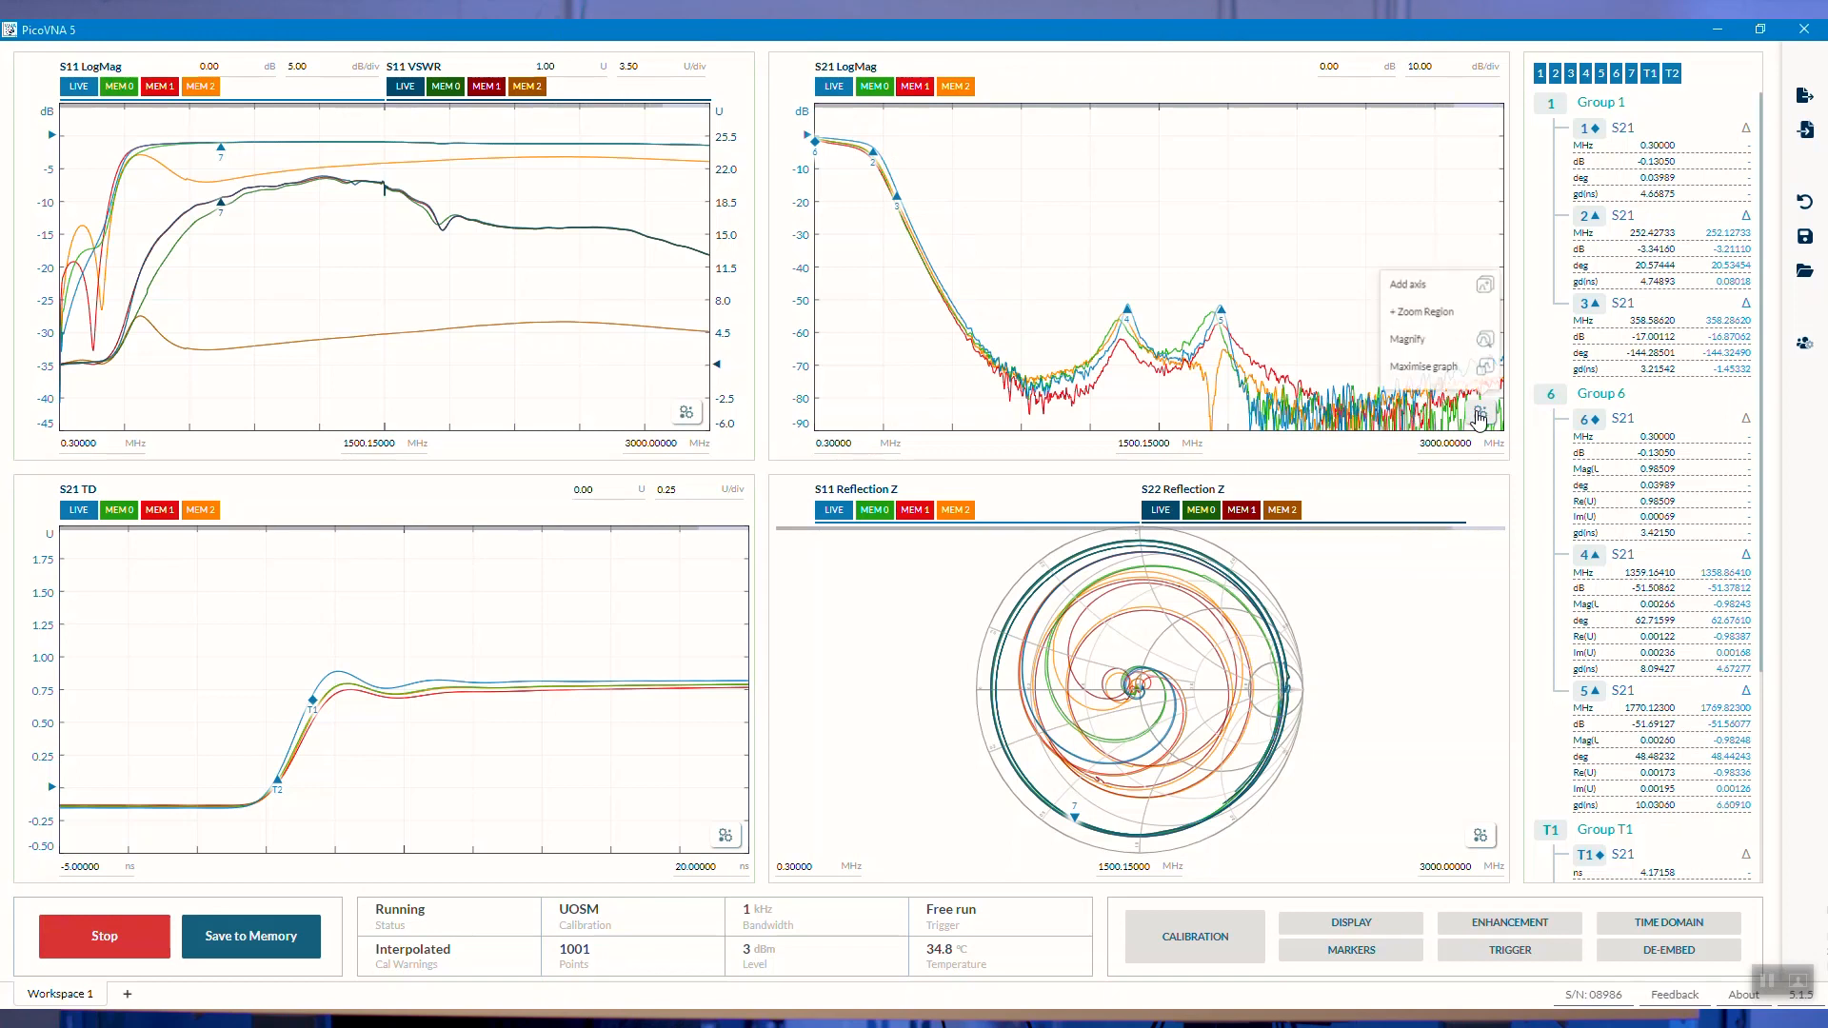
{"action": "left_click", "coordinate": [1424, 307]}
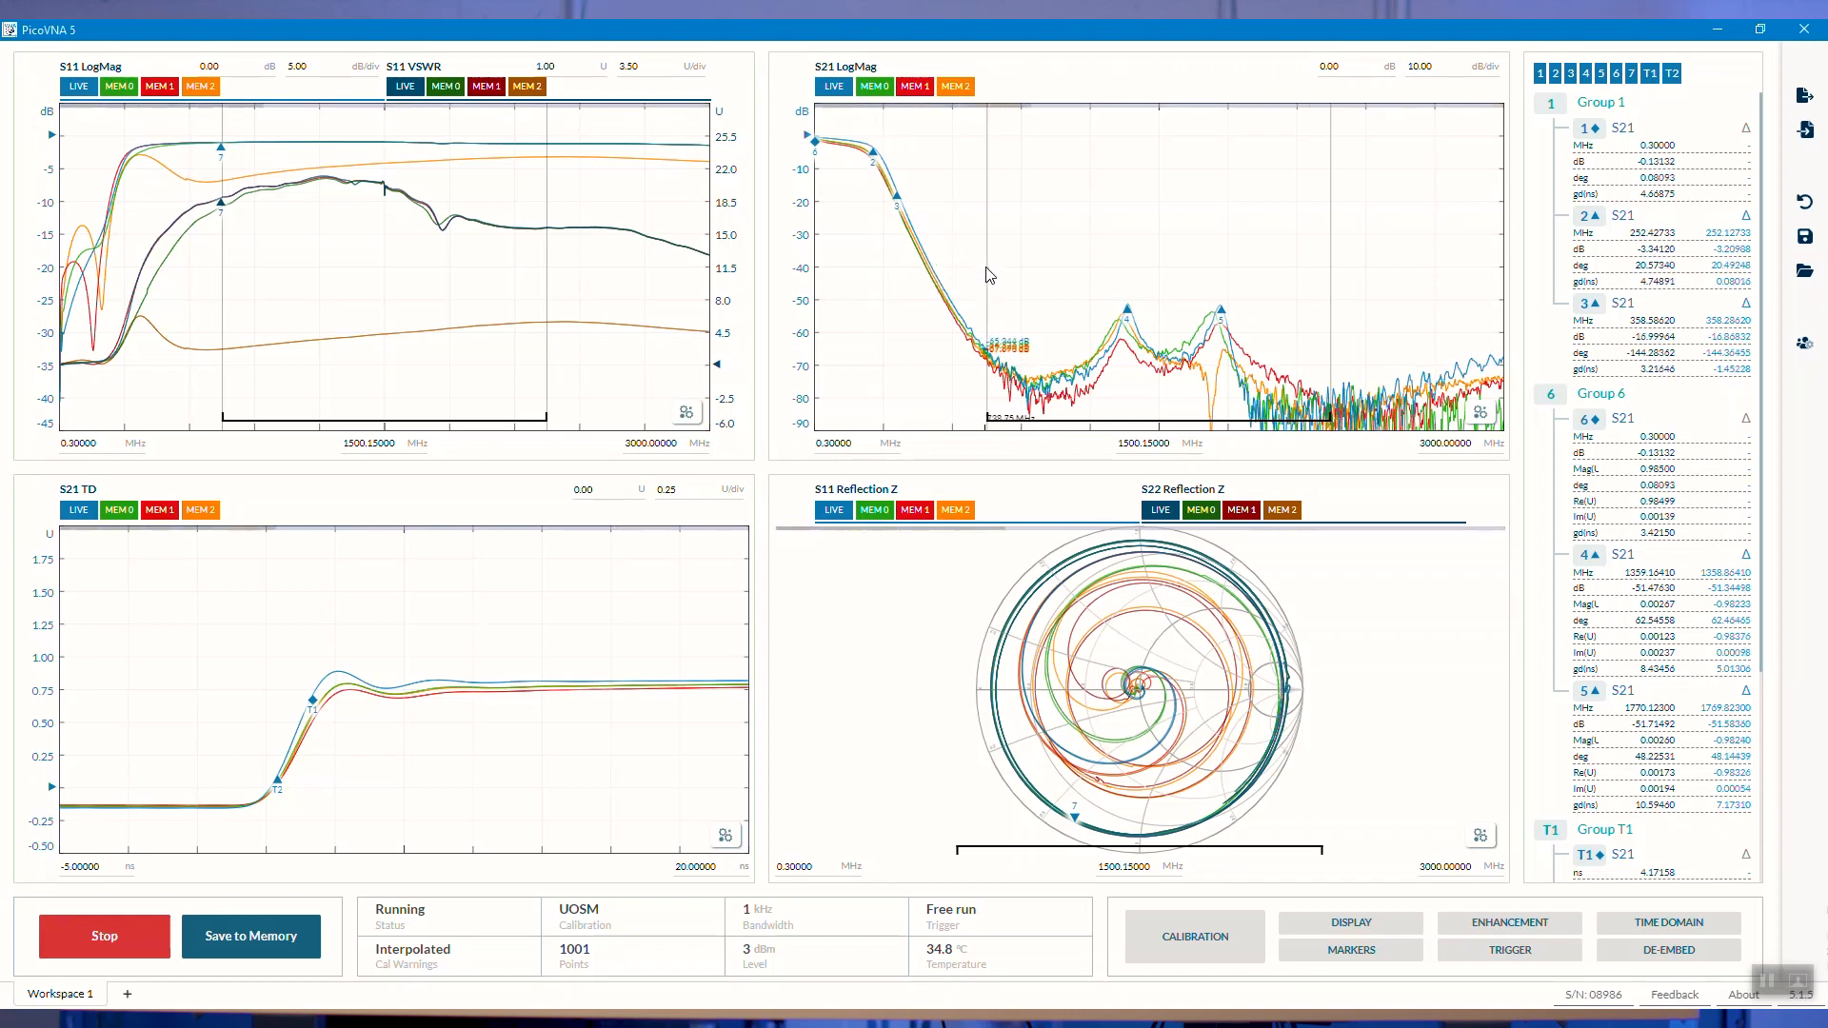
{"action": "mouse_move", "coordinate": [980, 268]}
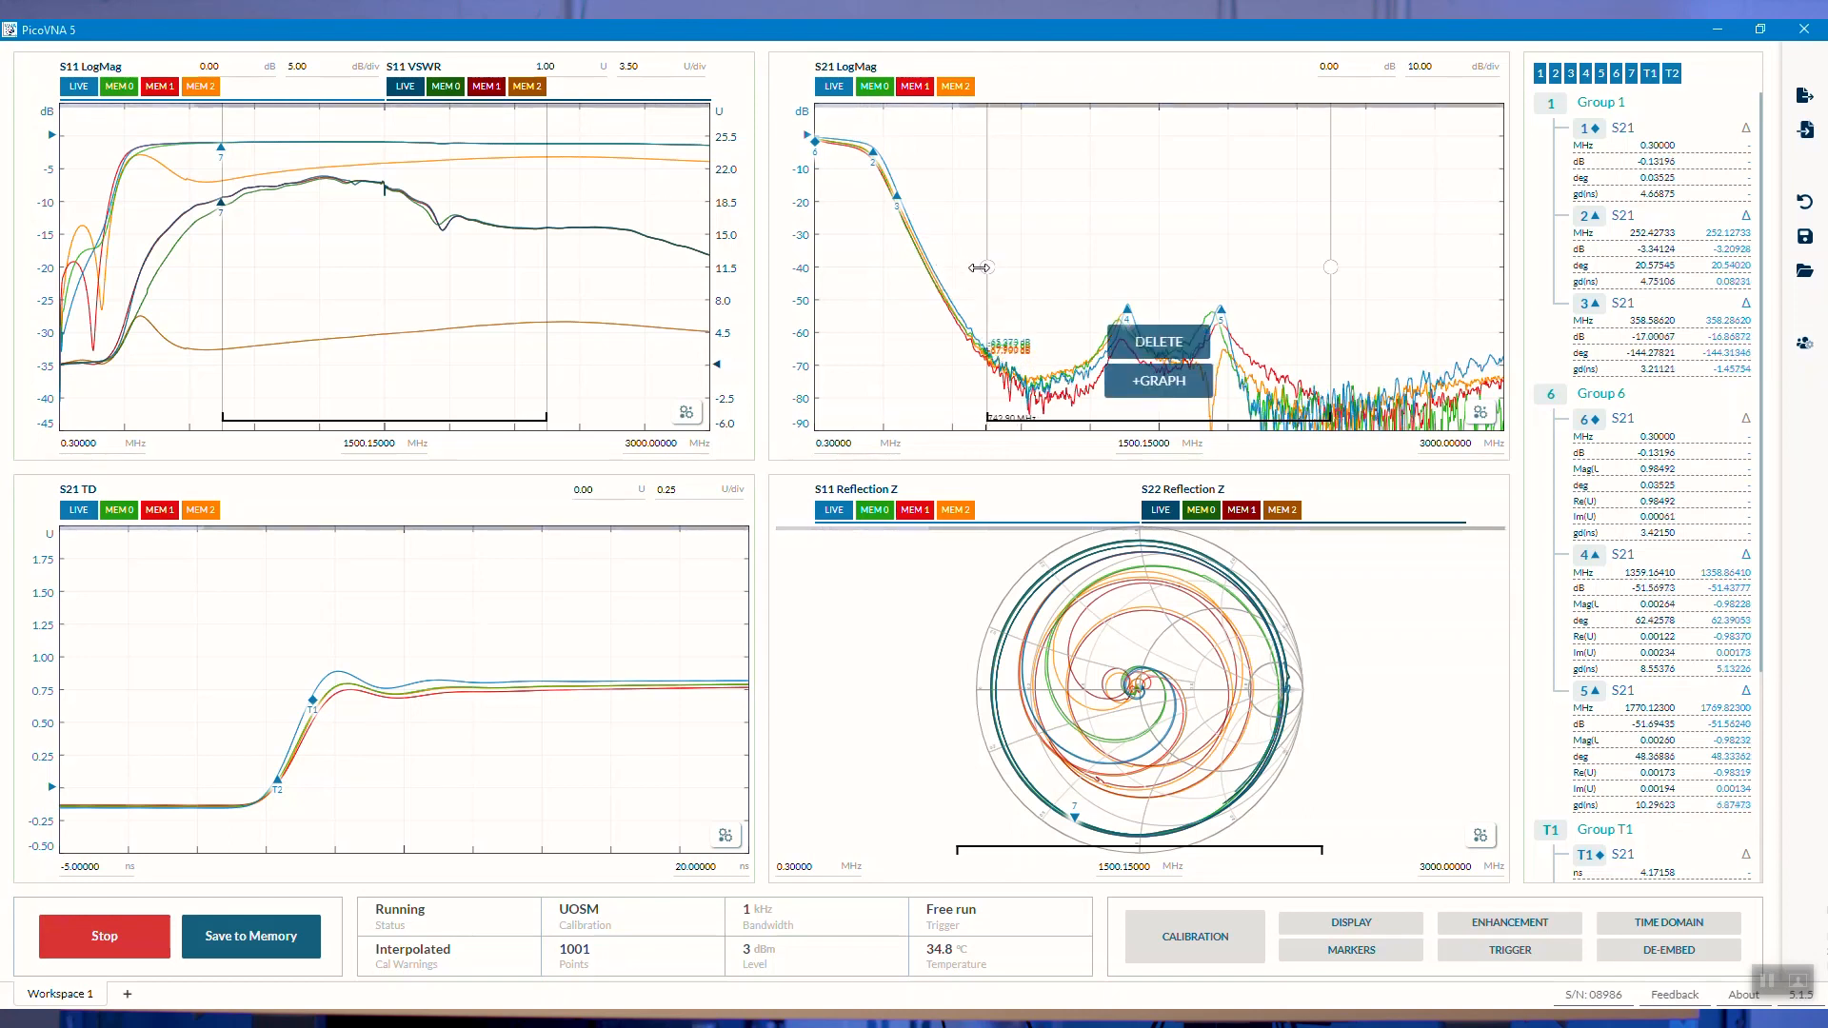
{"action": "left_click_drag", "start_coordinate": [980, 268], "coordinate": [816, 271]}
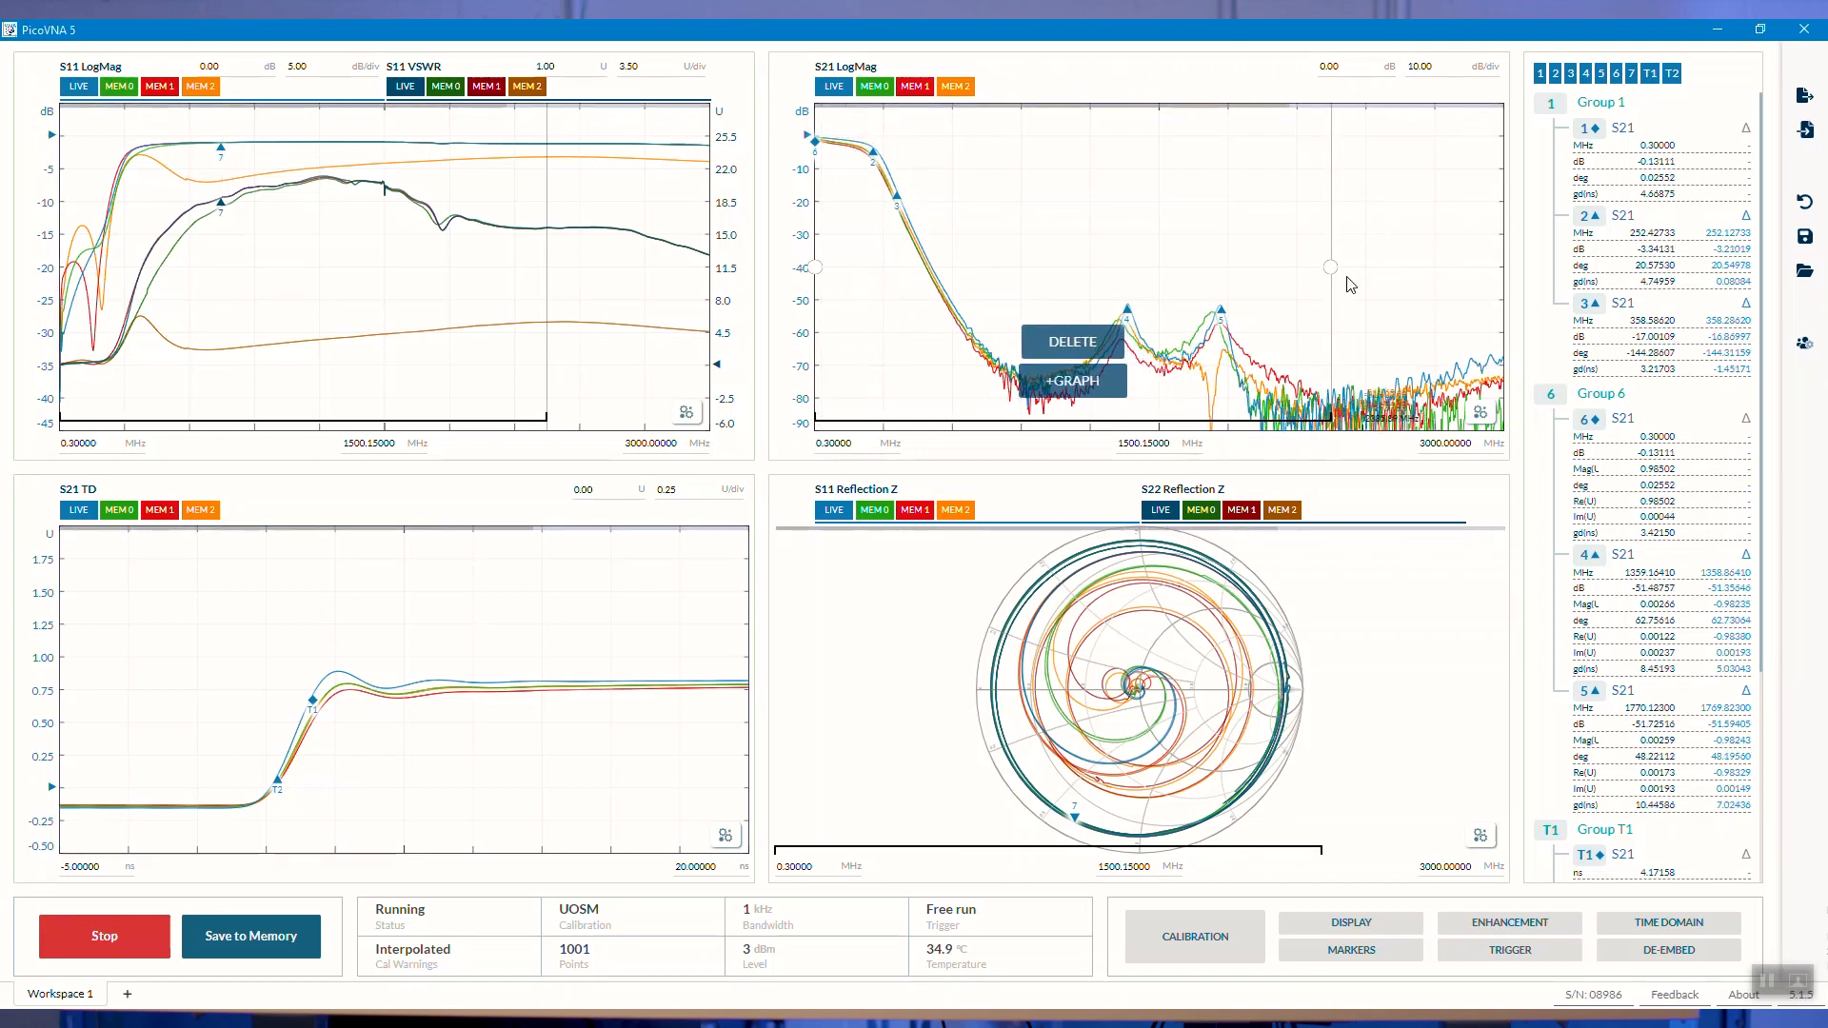
{"action": "left_click_drag", "start_coordinate": [1333, 273], "coordinate": [903, 246]}
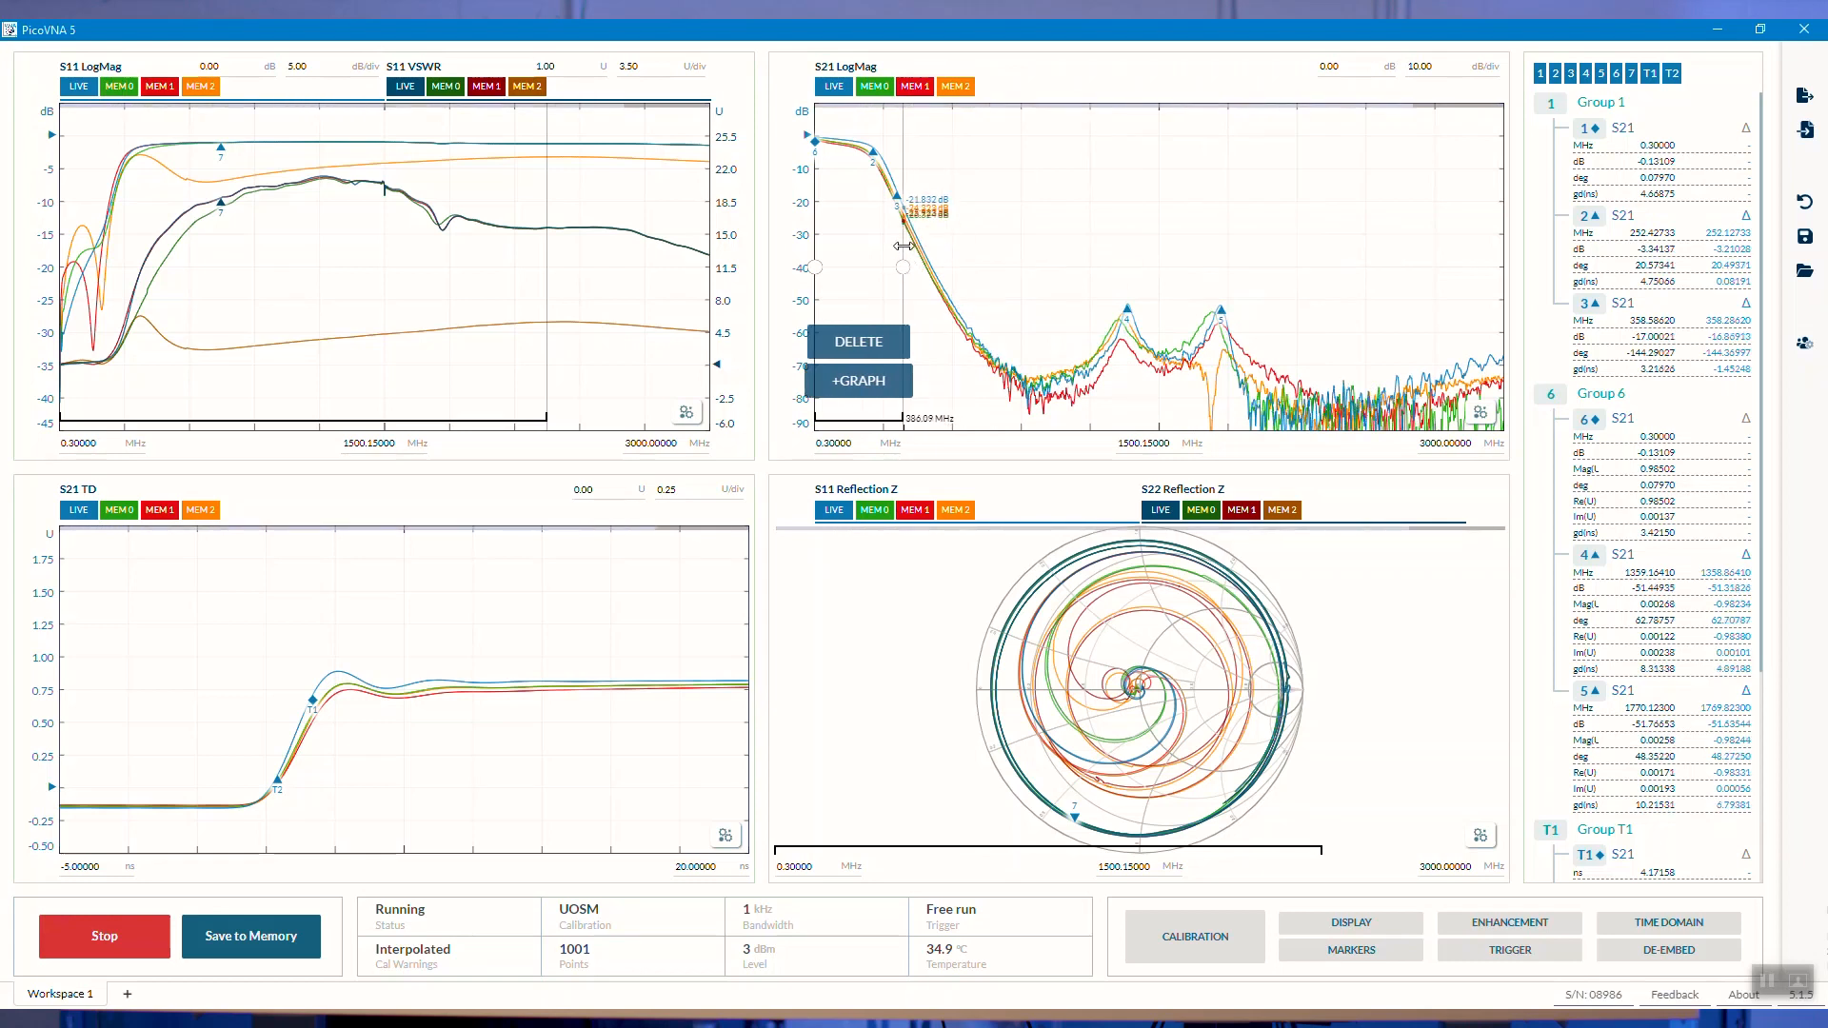
Create a graph from this zoom region in the empty layout cell beside the Smith chart.
{"action": "left_click", "coordinate": [874, 386]}
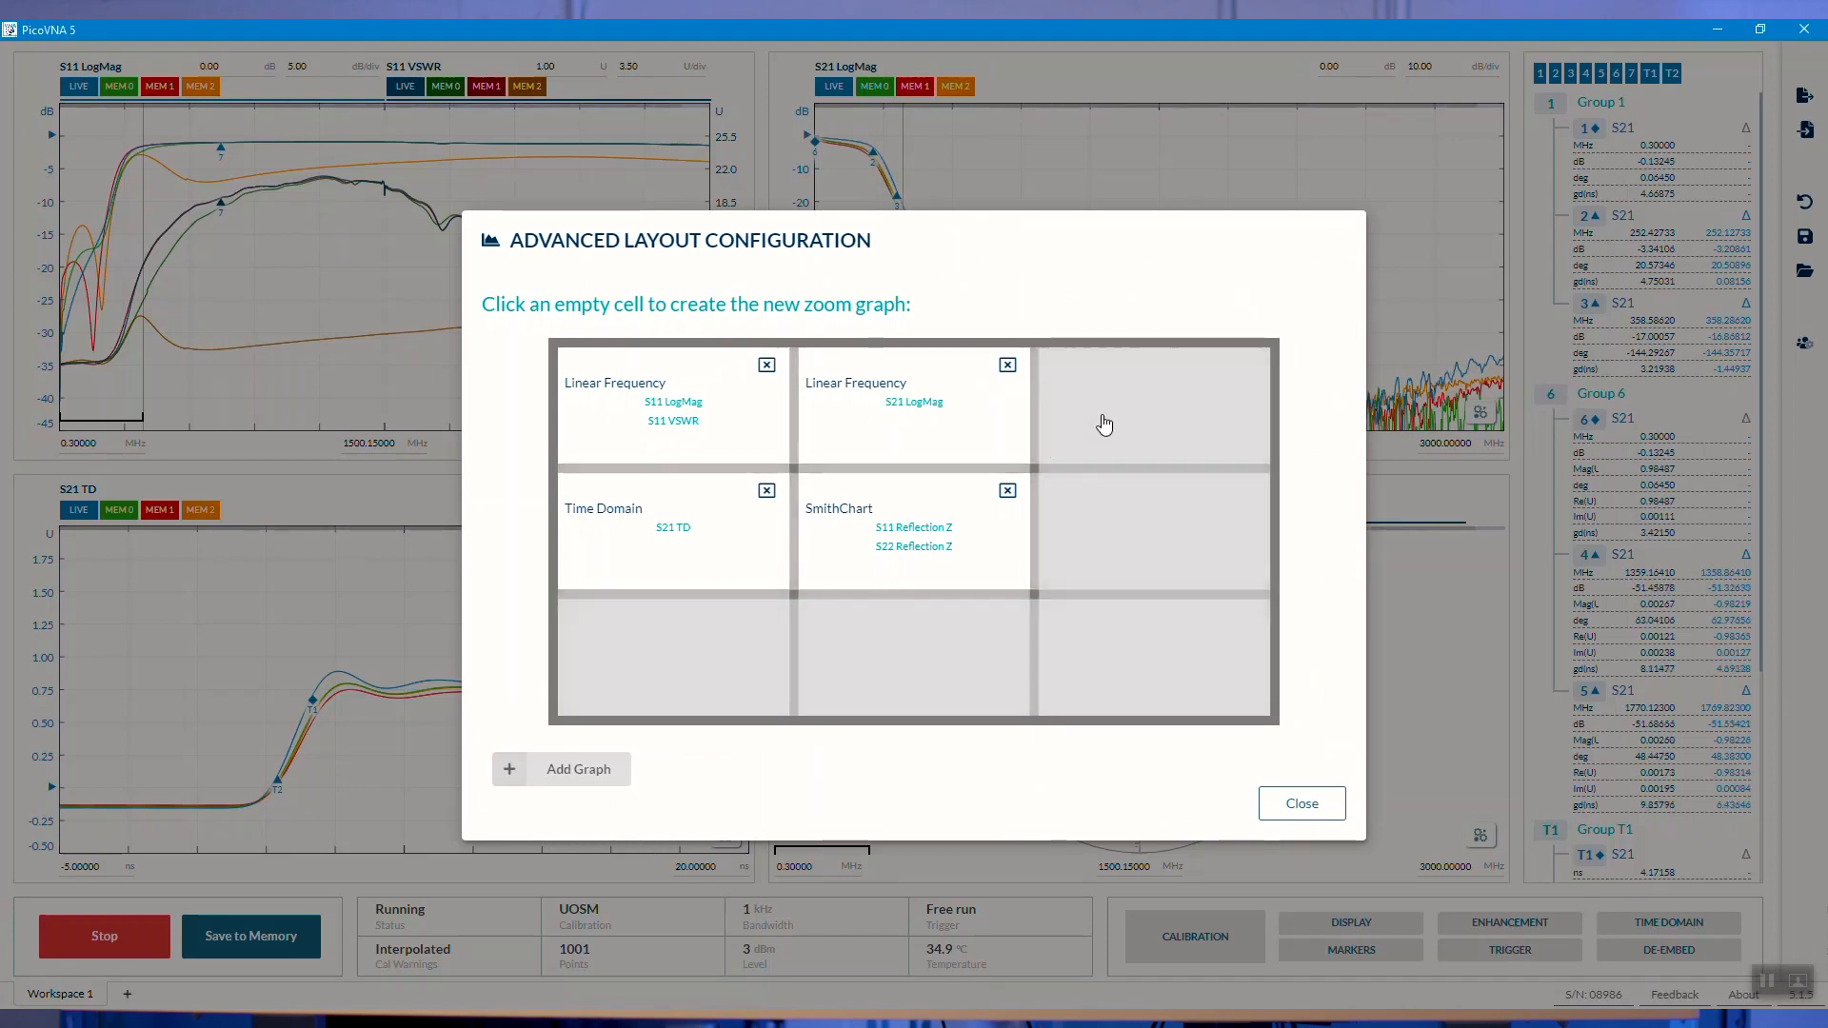
{"action": "left_click", "coordinate": [1114, 505]}
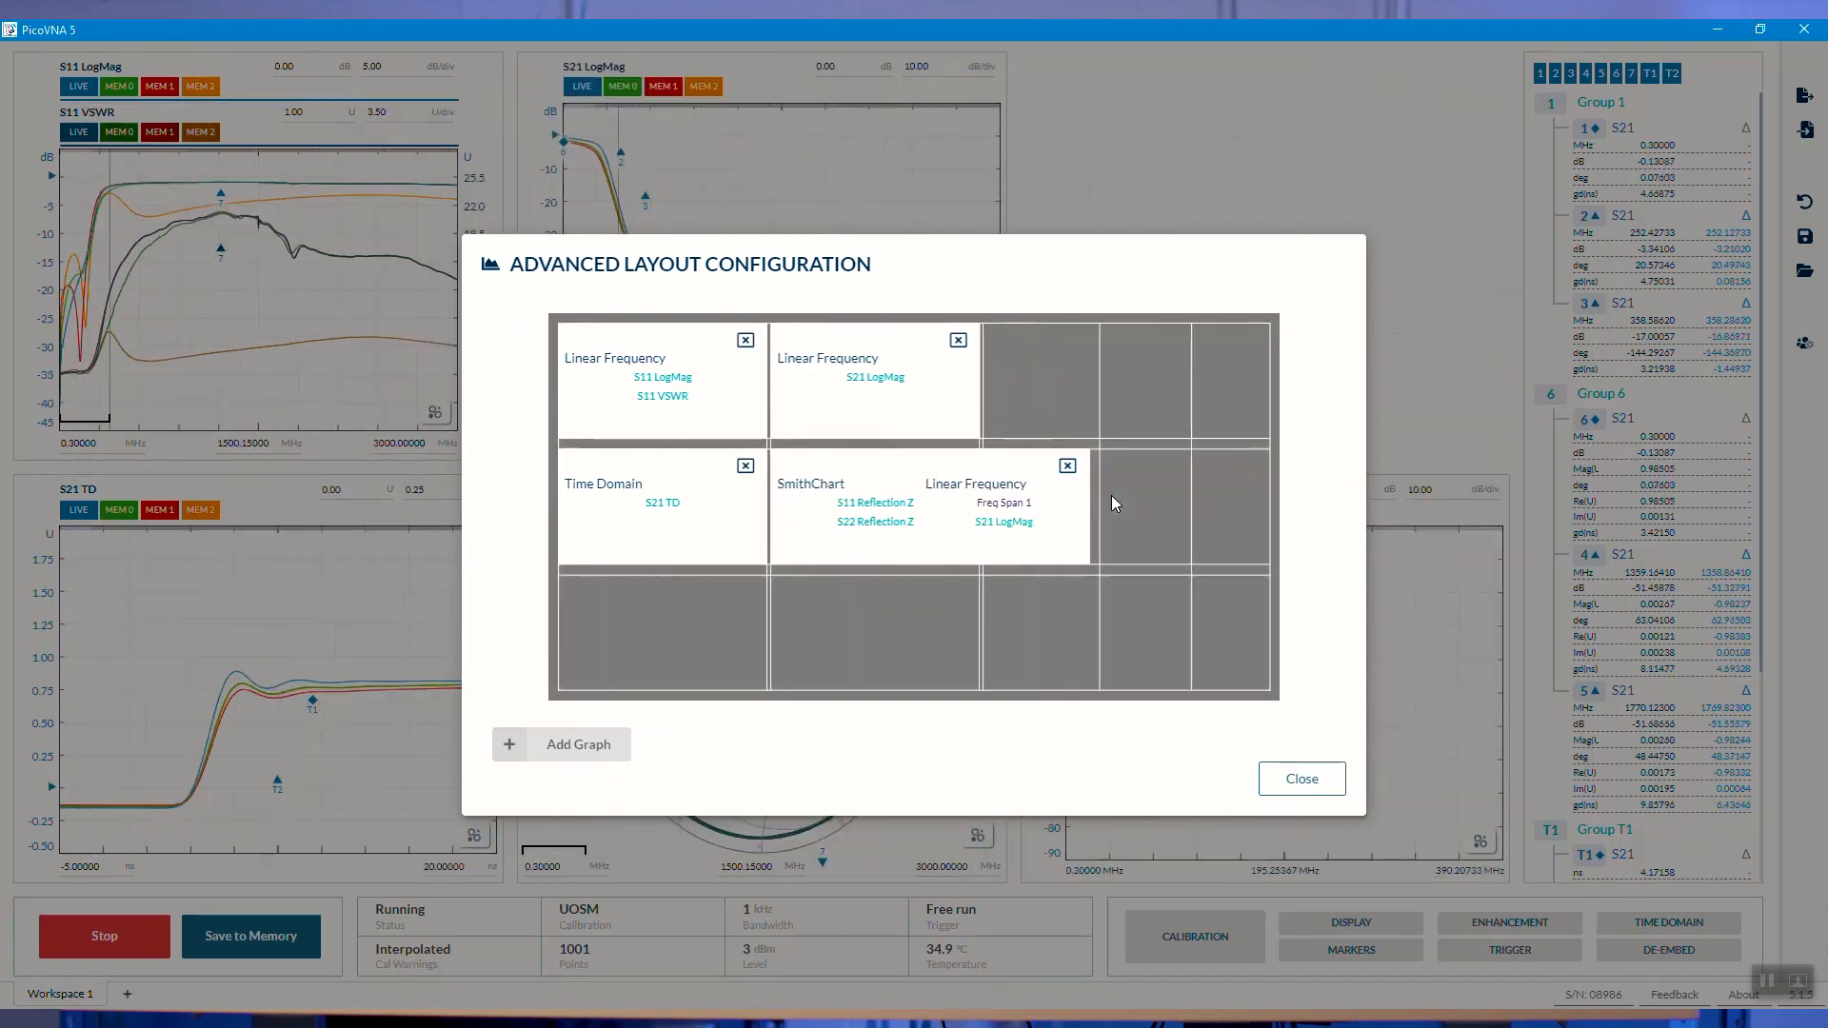
{"action": "left_click", "coordinate": [1292, 790]}
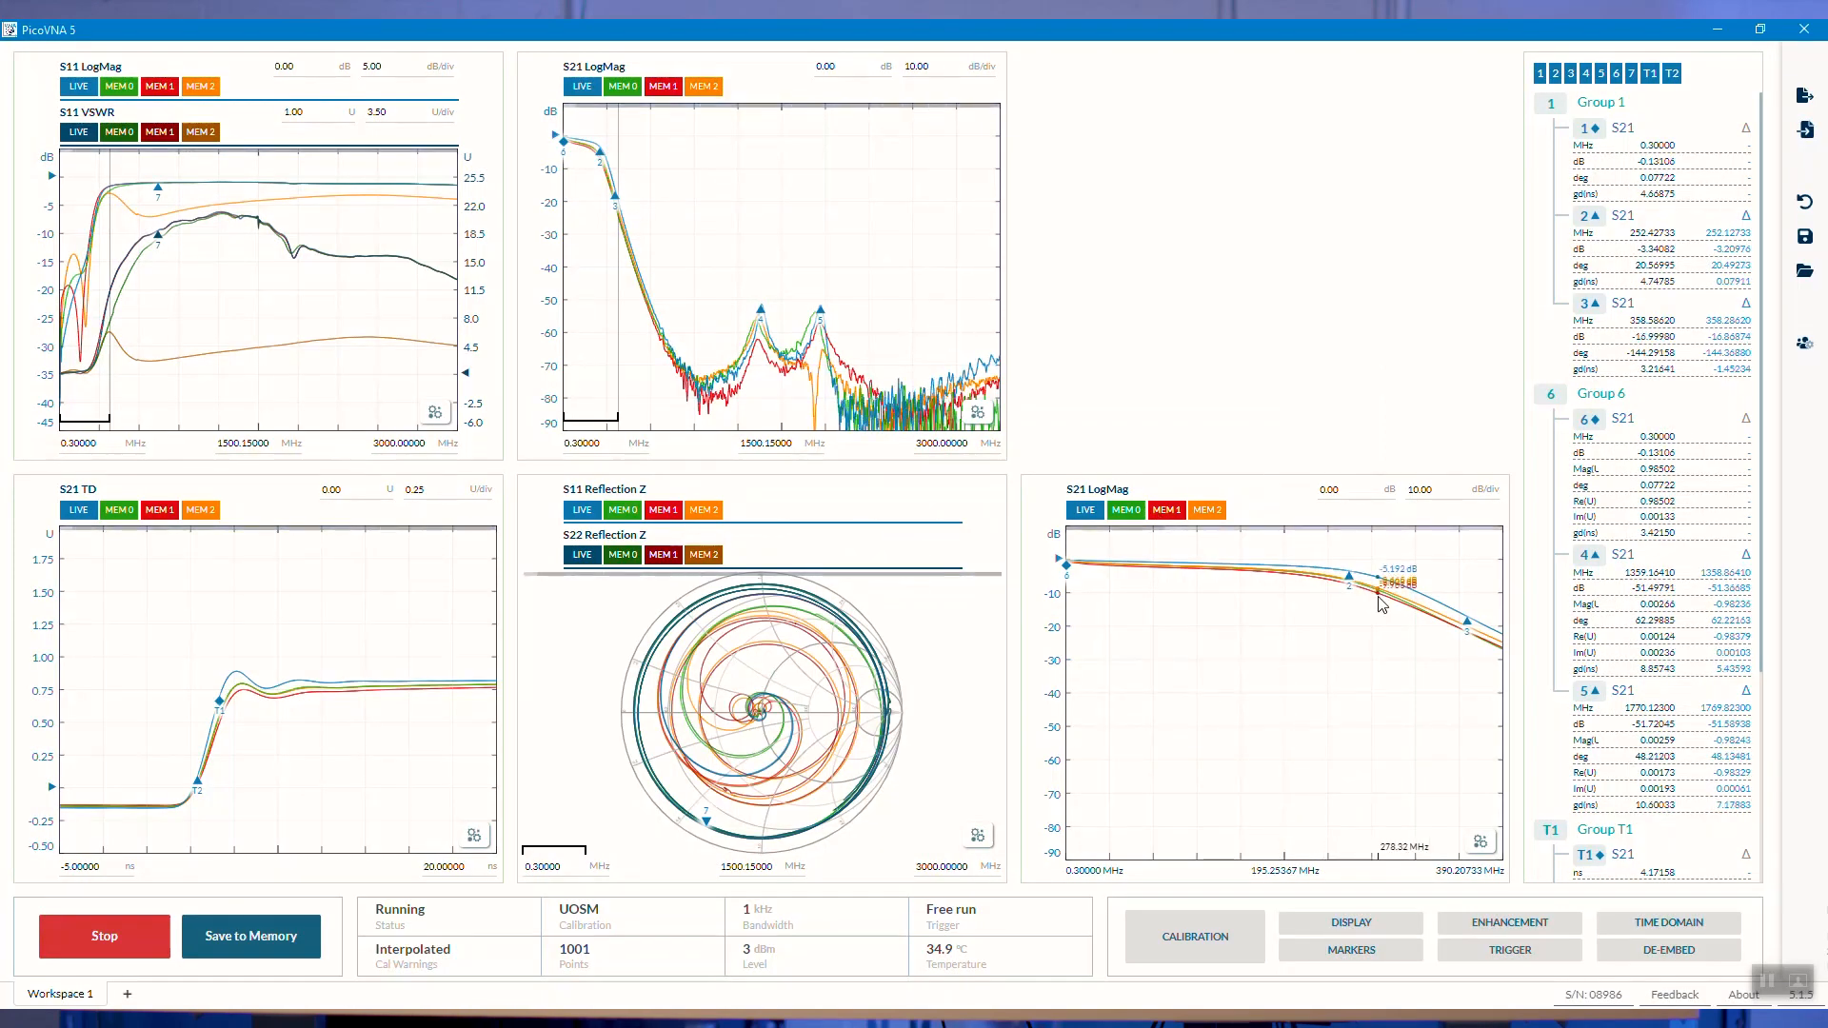
Set the low-frequency zoom graph's vertical scale to 3 dB/div and move marker 2 to about 253.3 MHz.
{"action": "left_click", "coordinate": [1421, 488]}
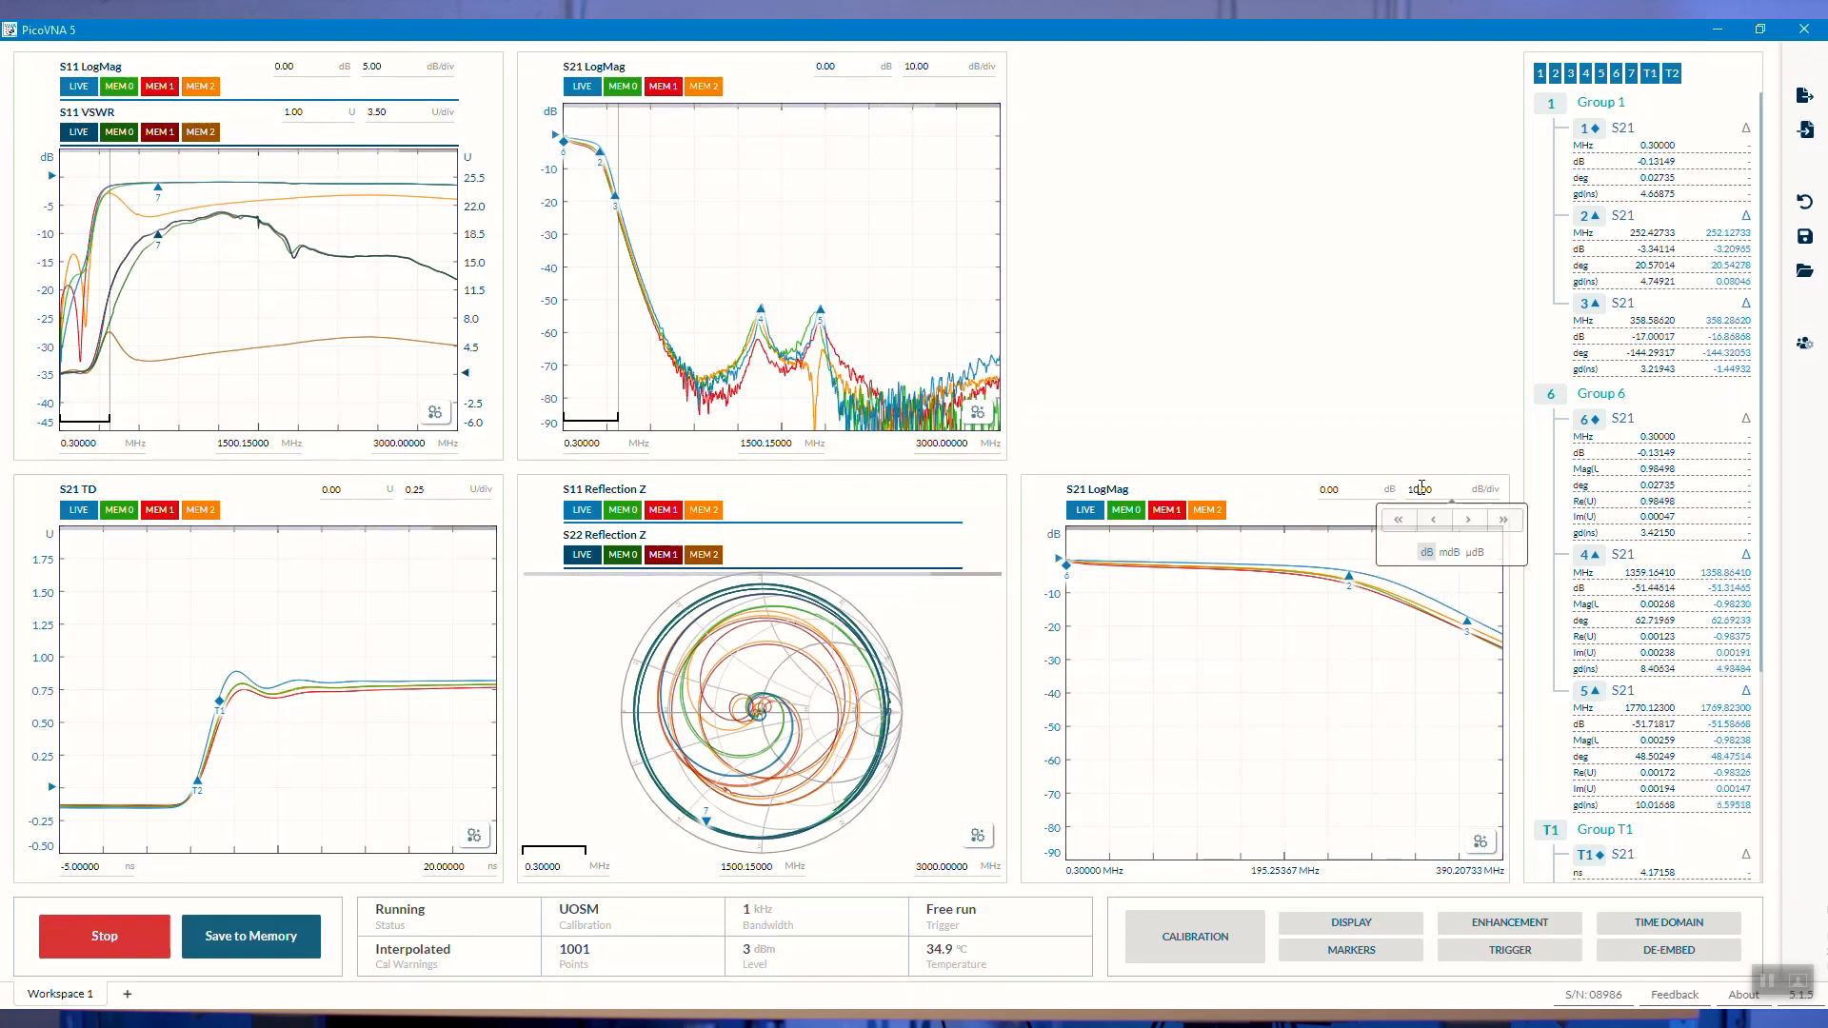
{"action": "scroll", "coordinate": [1421, 489], "scroll_direction": "down", "scroll_amount": 2}
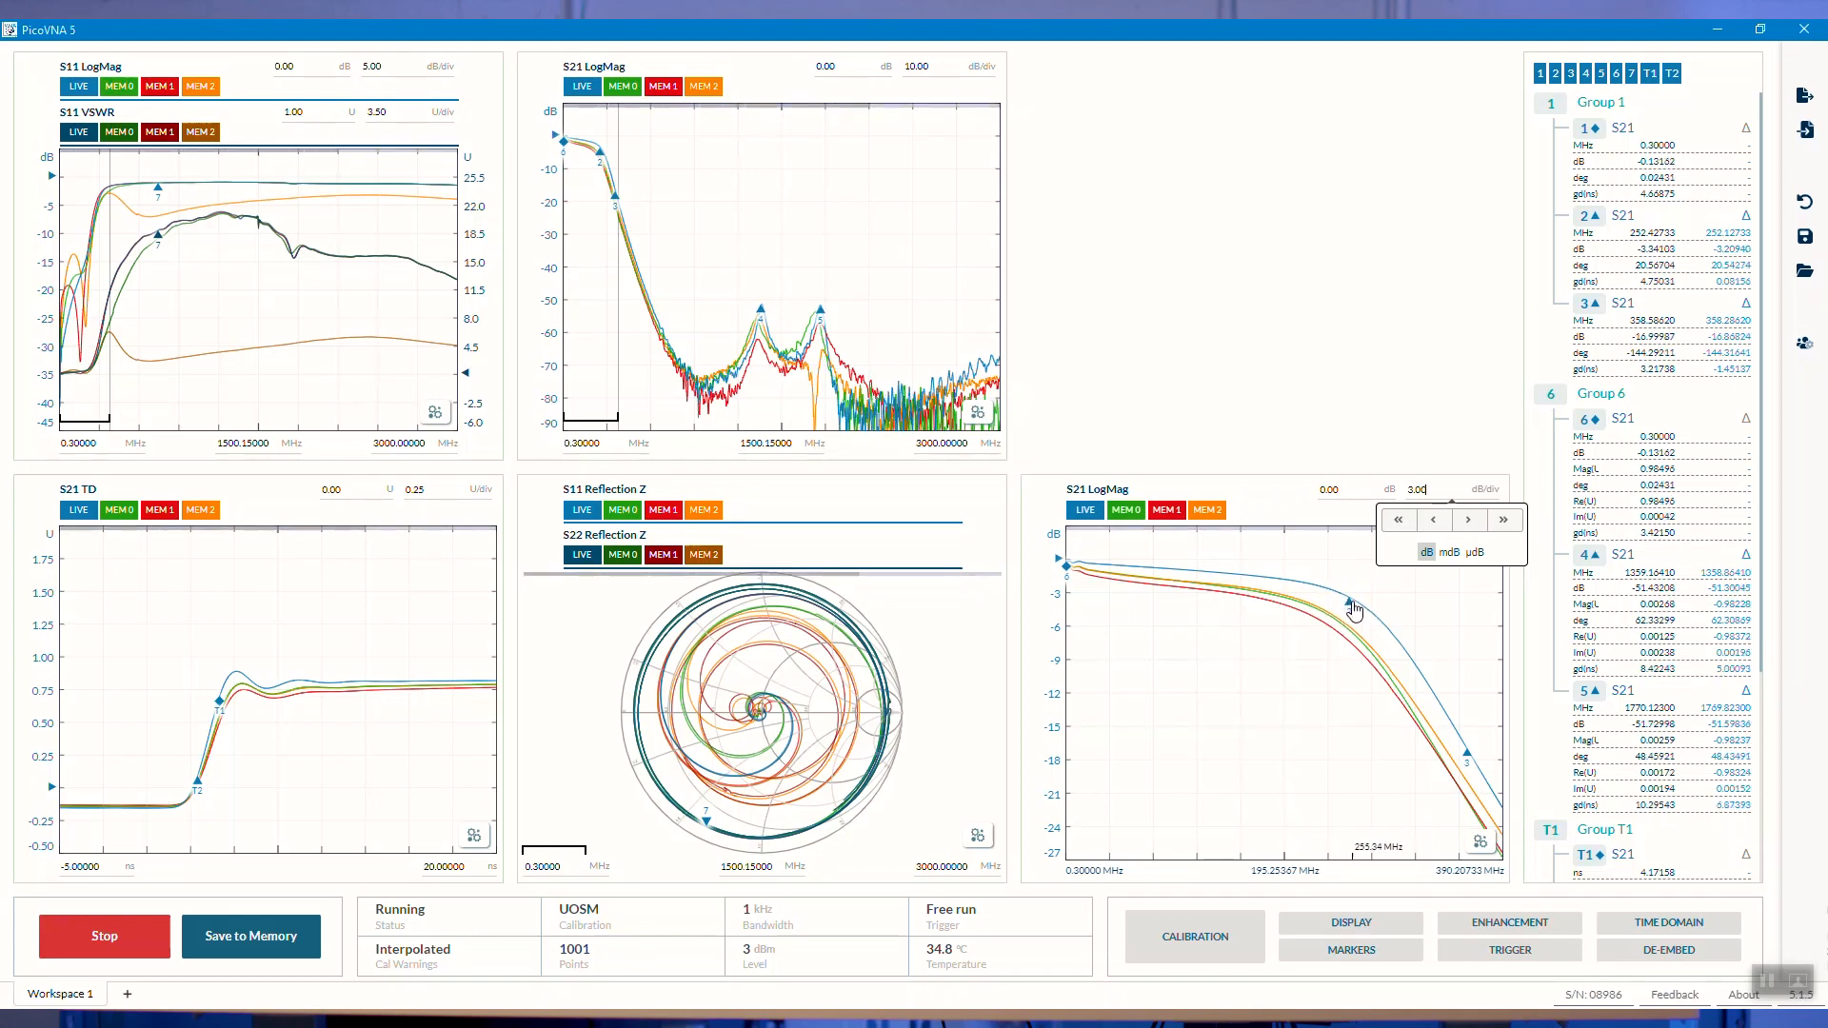
{"action": "mouse_move", "coordinate": [1350, 603]}
{"action": "left_mouse_down"}
{"action": "mouse_move", "coordinate": [1281, 586]}
{"action": "mouse_move", "coordinate": [1369, 594]}
{"action": "mouse_move", "coordinate": [1350, 598]}
{"action": "left_mouse_up"}
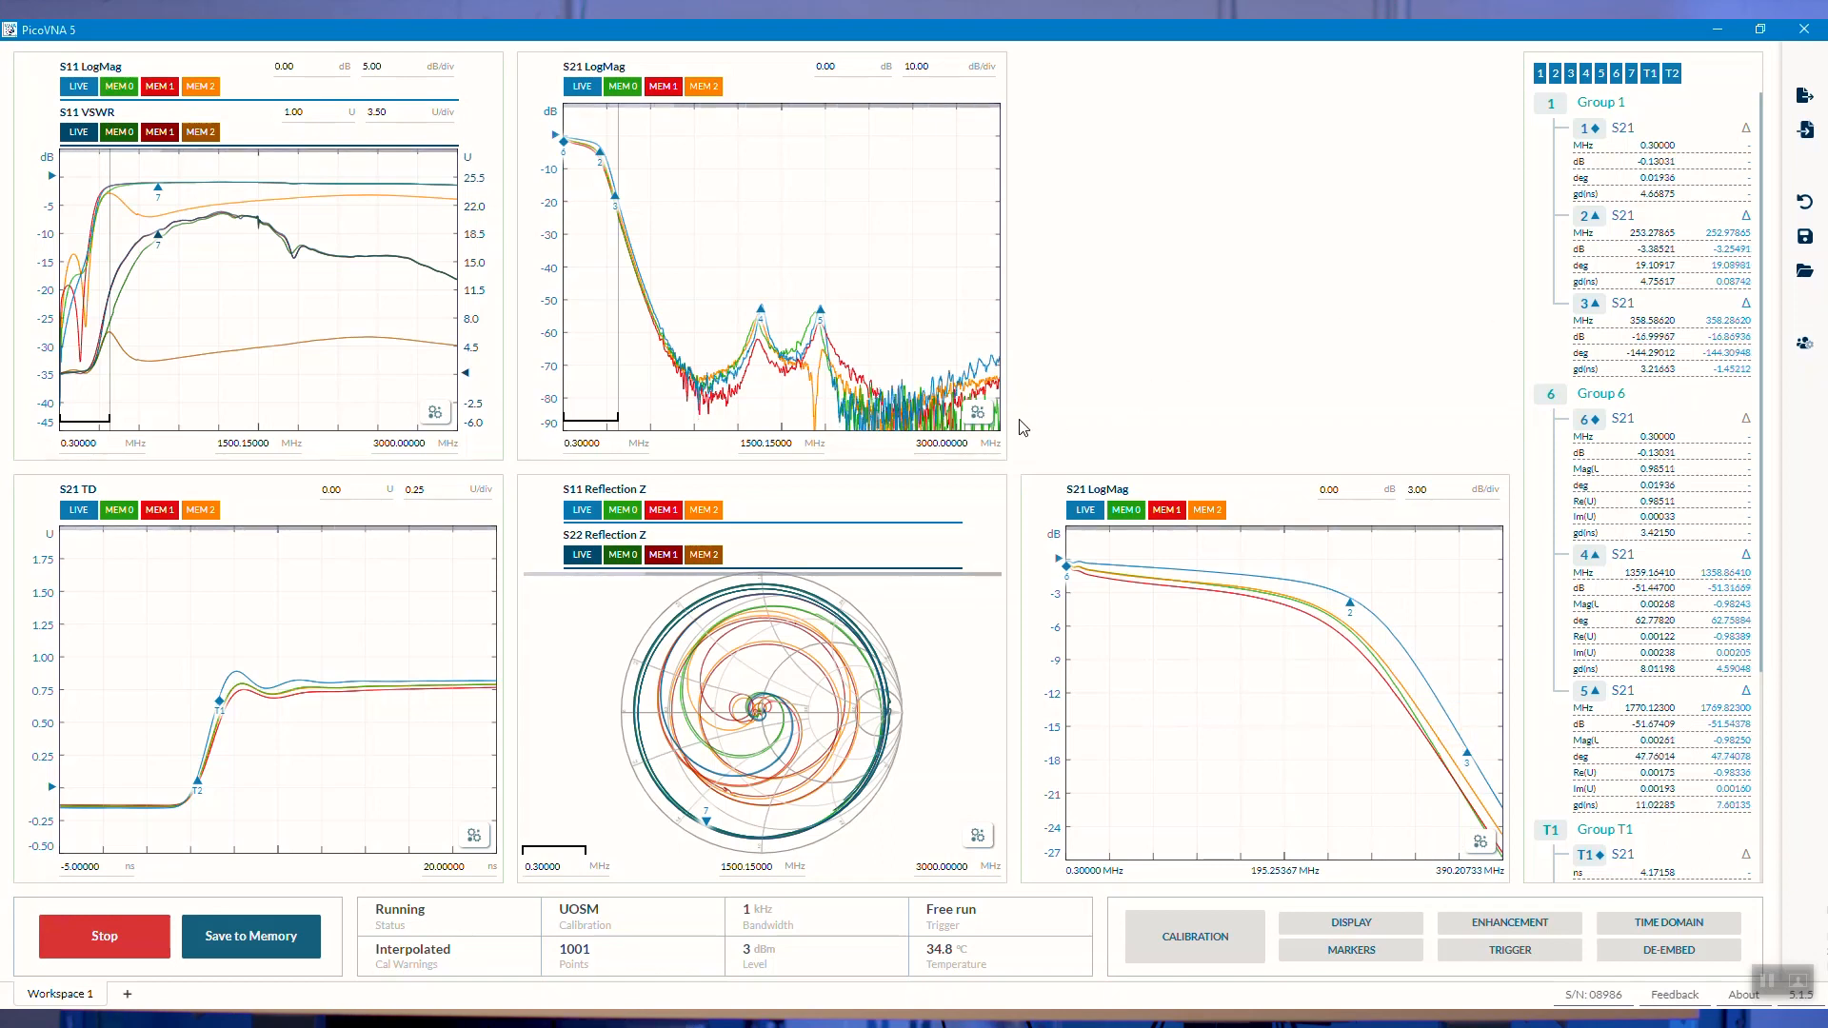
Add a second zoom region to the full-span S21 LogMag graph, covering about 1200 to 1920 MHz around the two peaks.
{"action": "left_click", "coordinate": [978, 414]}
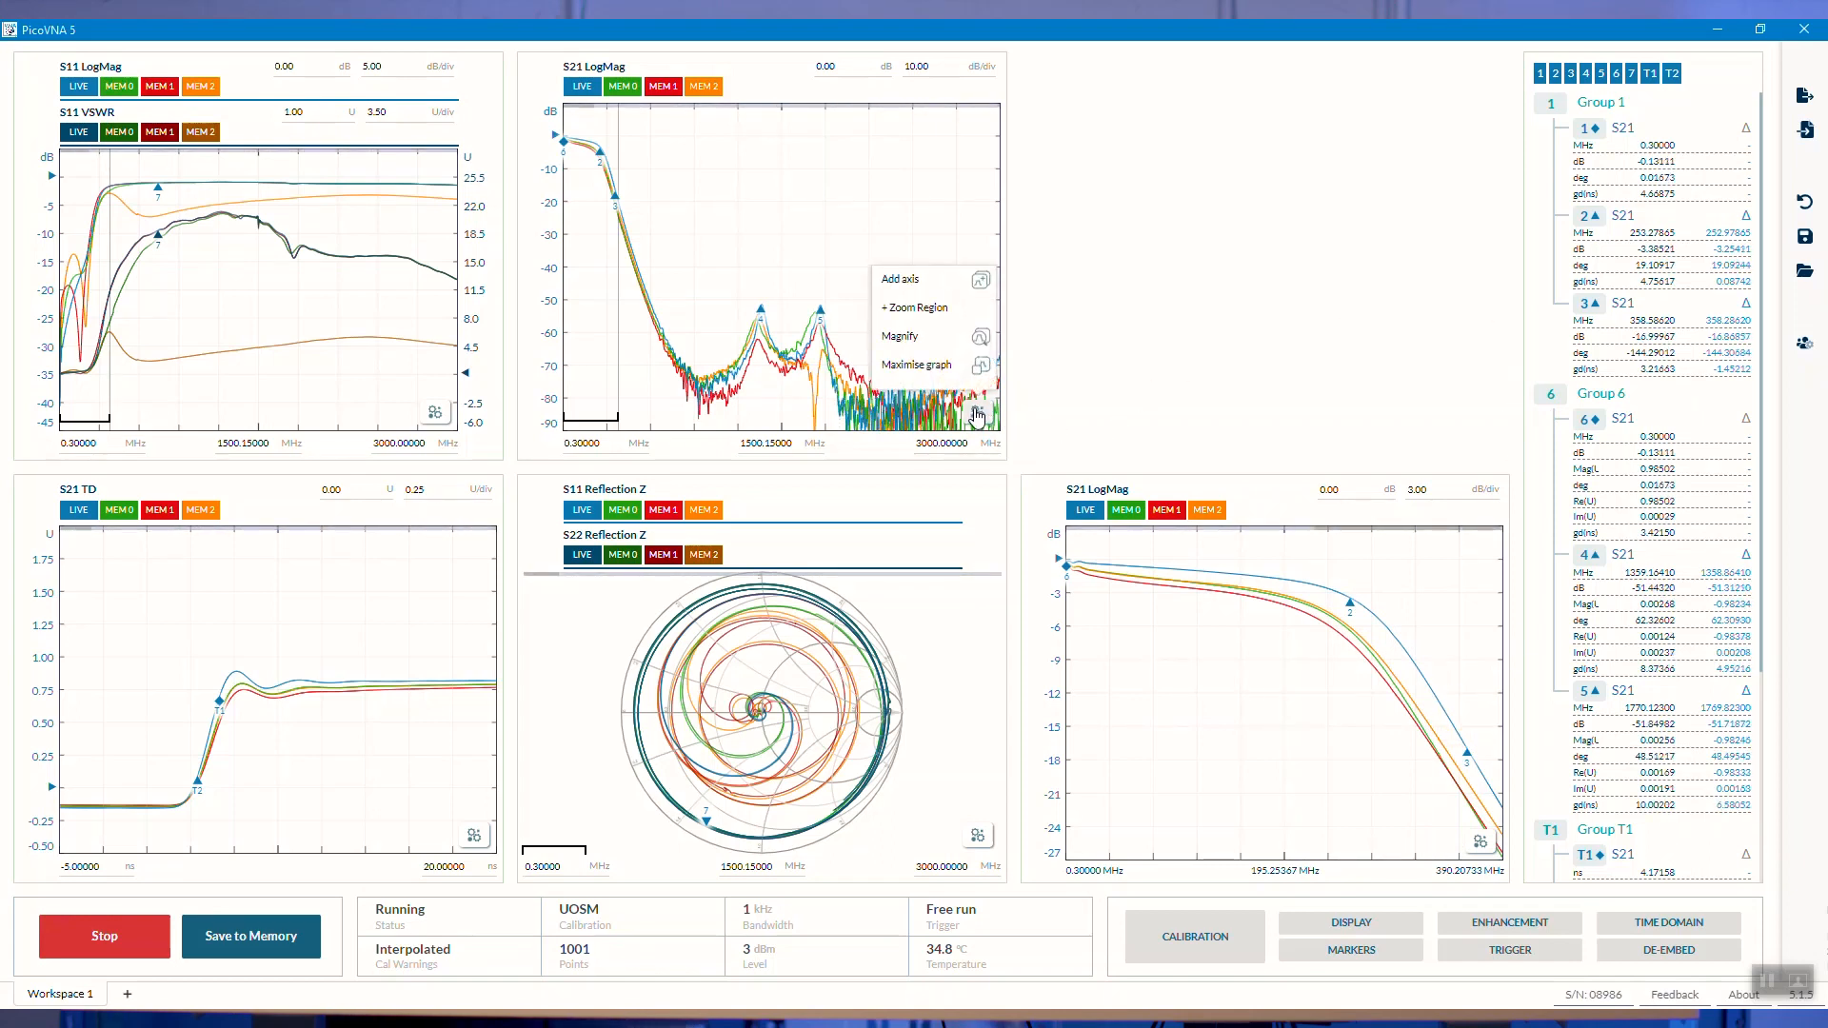
{"action": "left_click", "coordinate": [928, 308]}
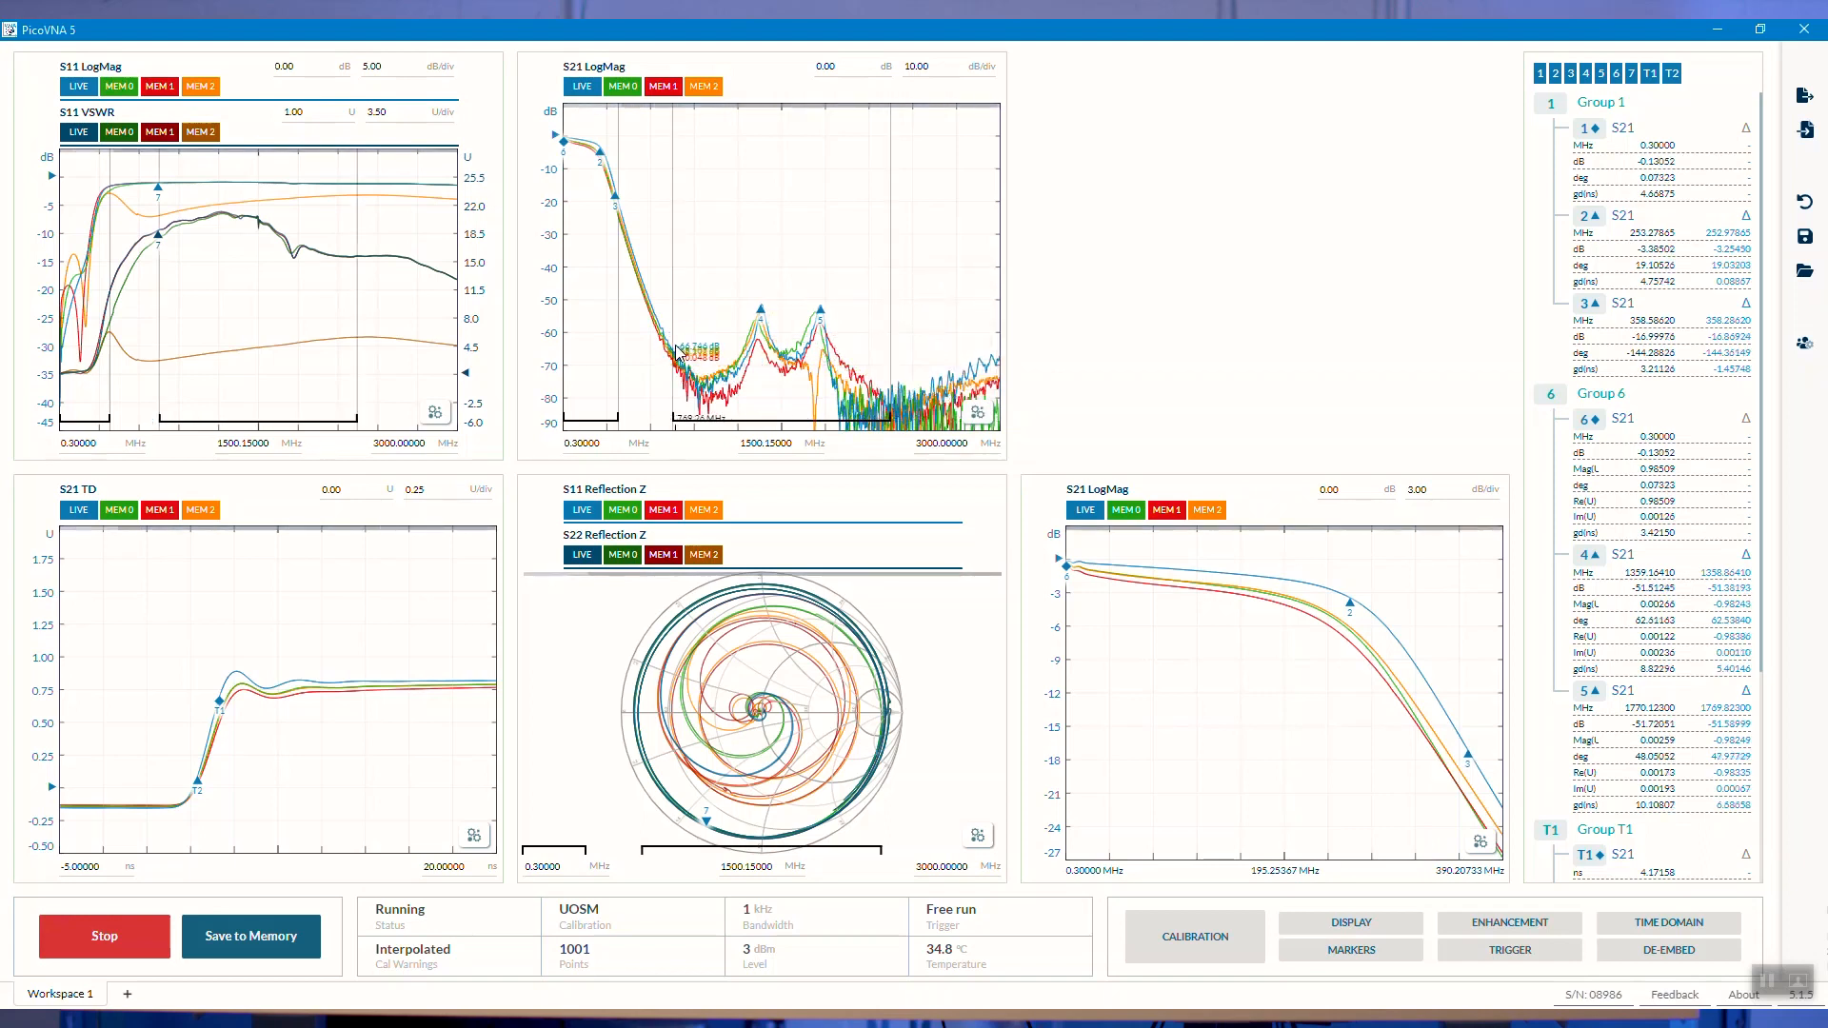
{"action": "left_click", "coordinate": [676, 309]}
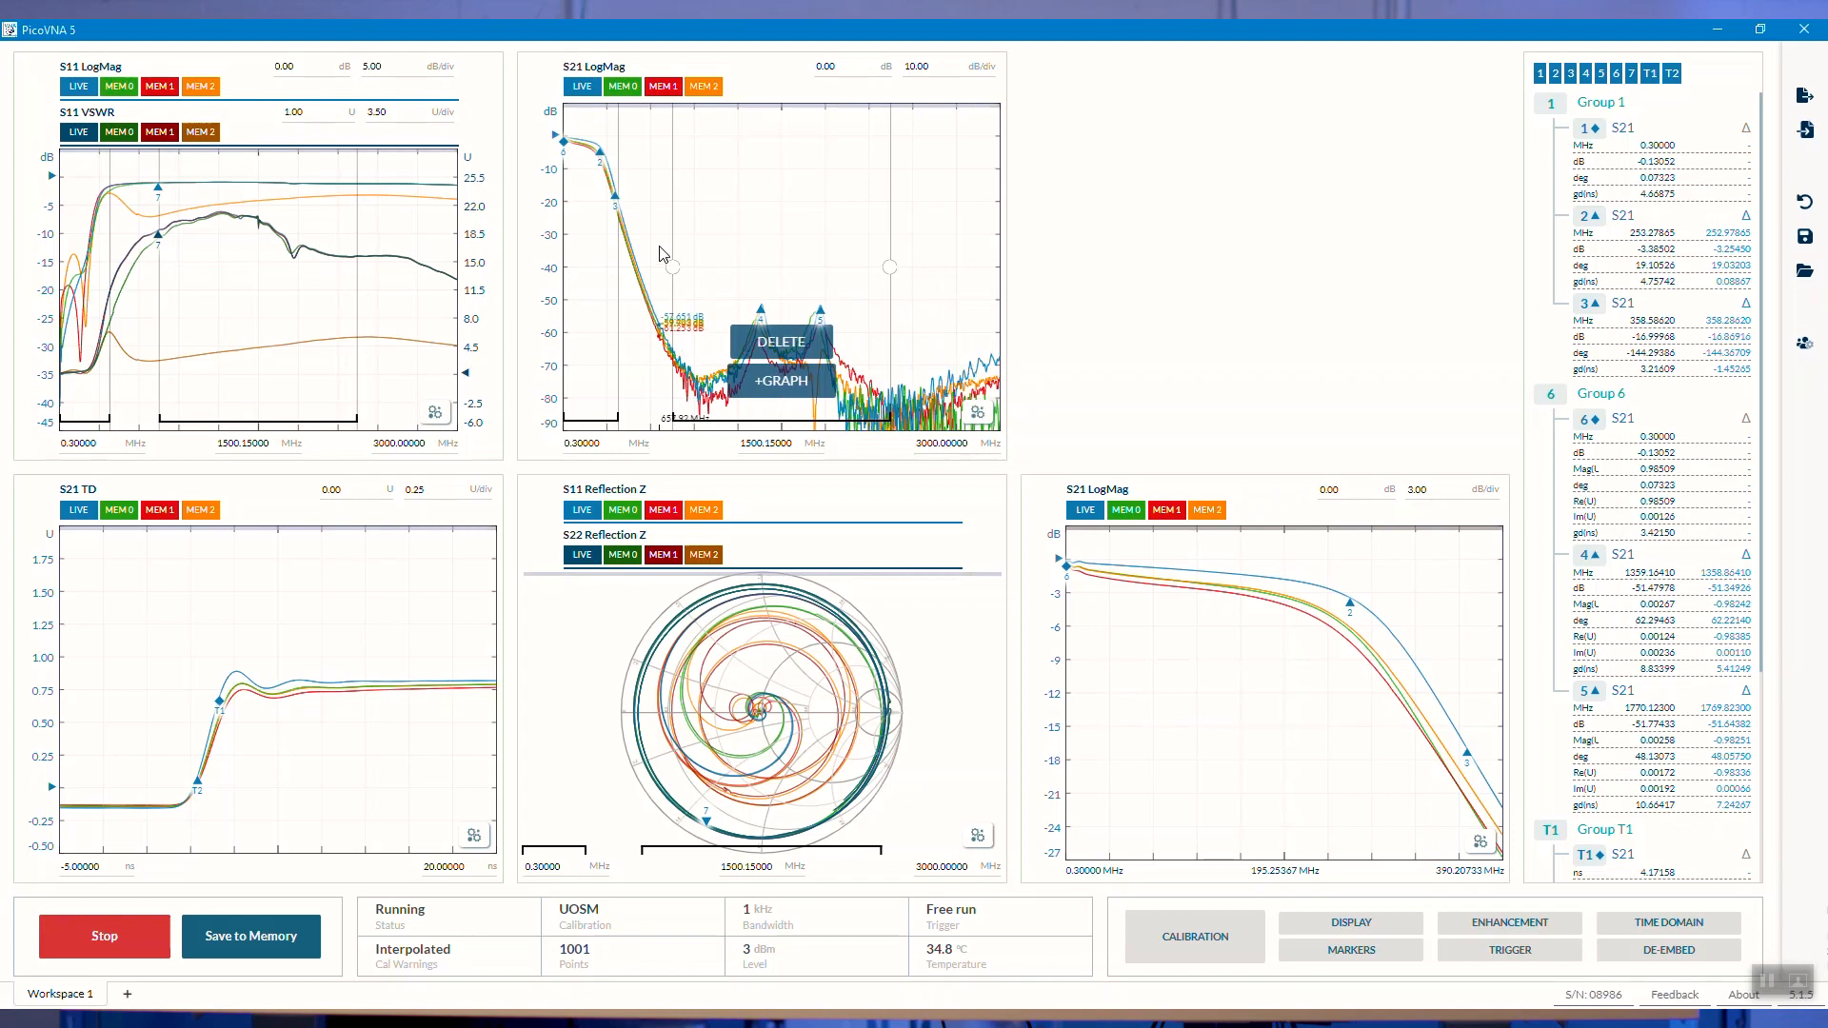
{"action": "left_click_drag", "start_coordinate": [671, 266], "coordinate": [750, 257]}
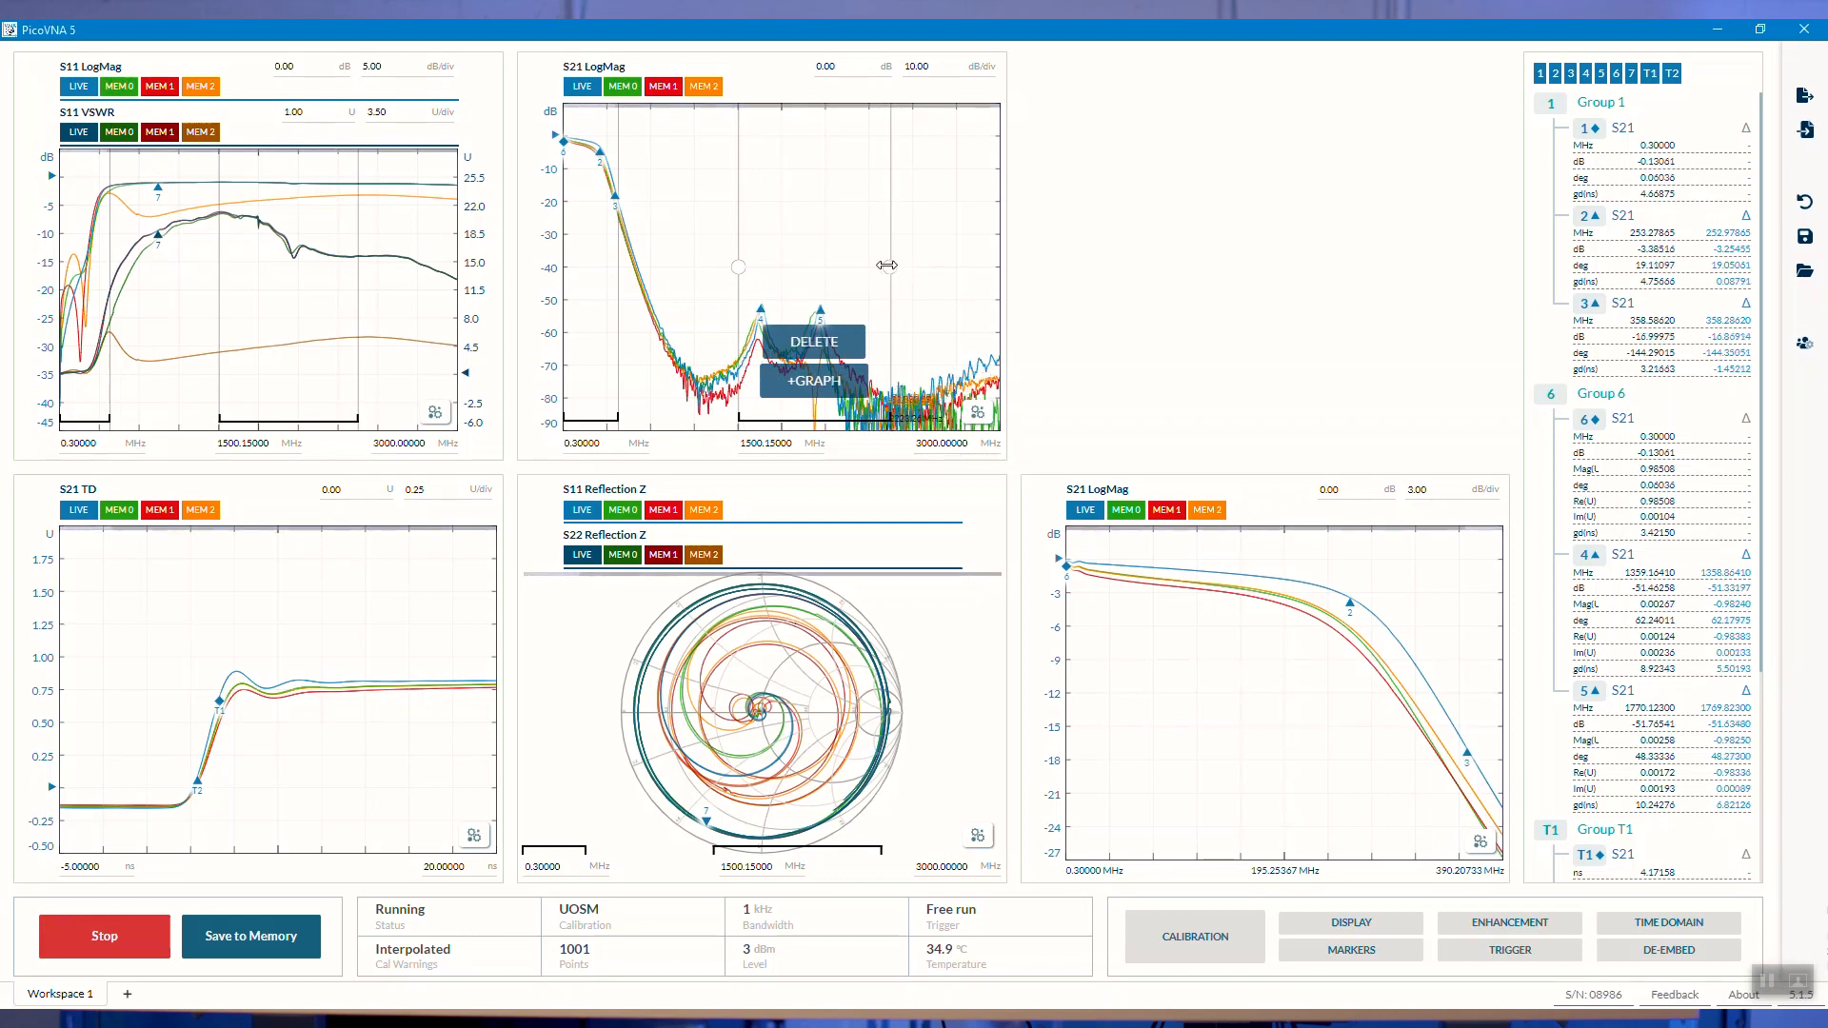
{"action": "left_click_drag", "start_coordinate": [887, 266], "coordinate": [846, 268]}
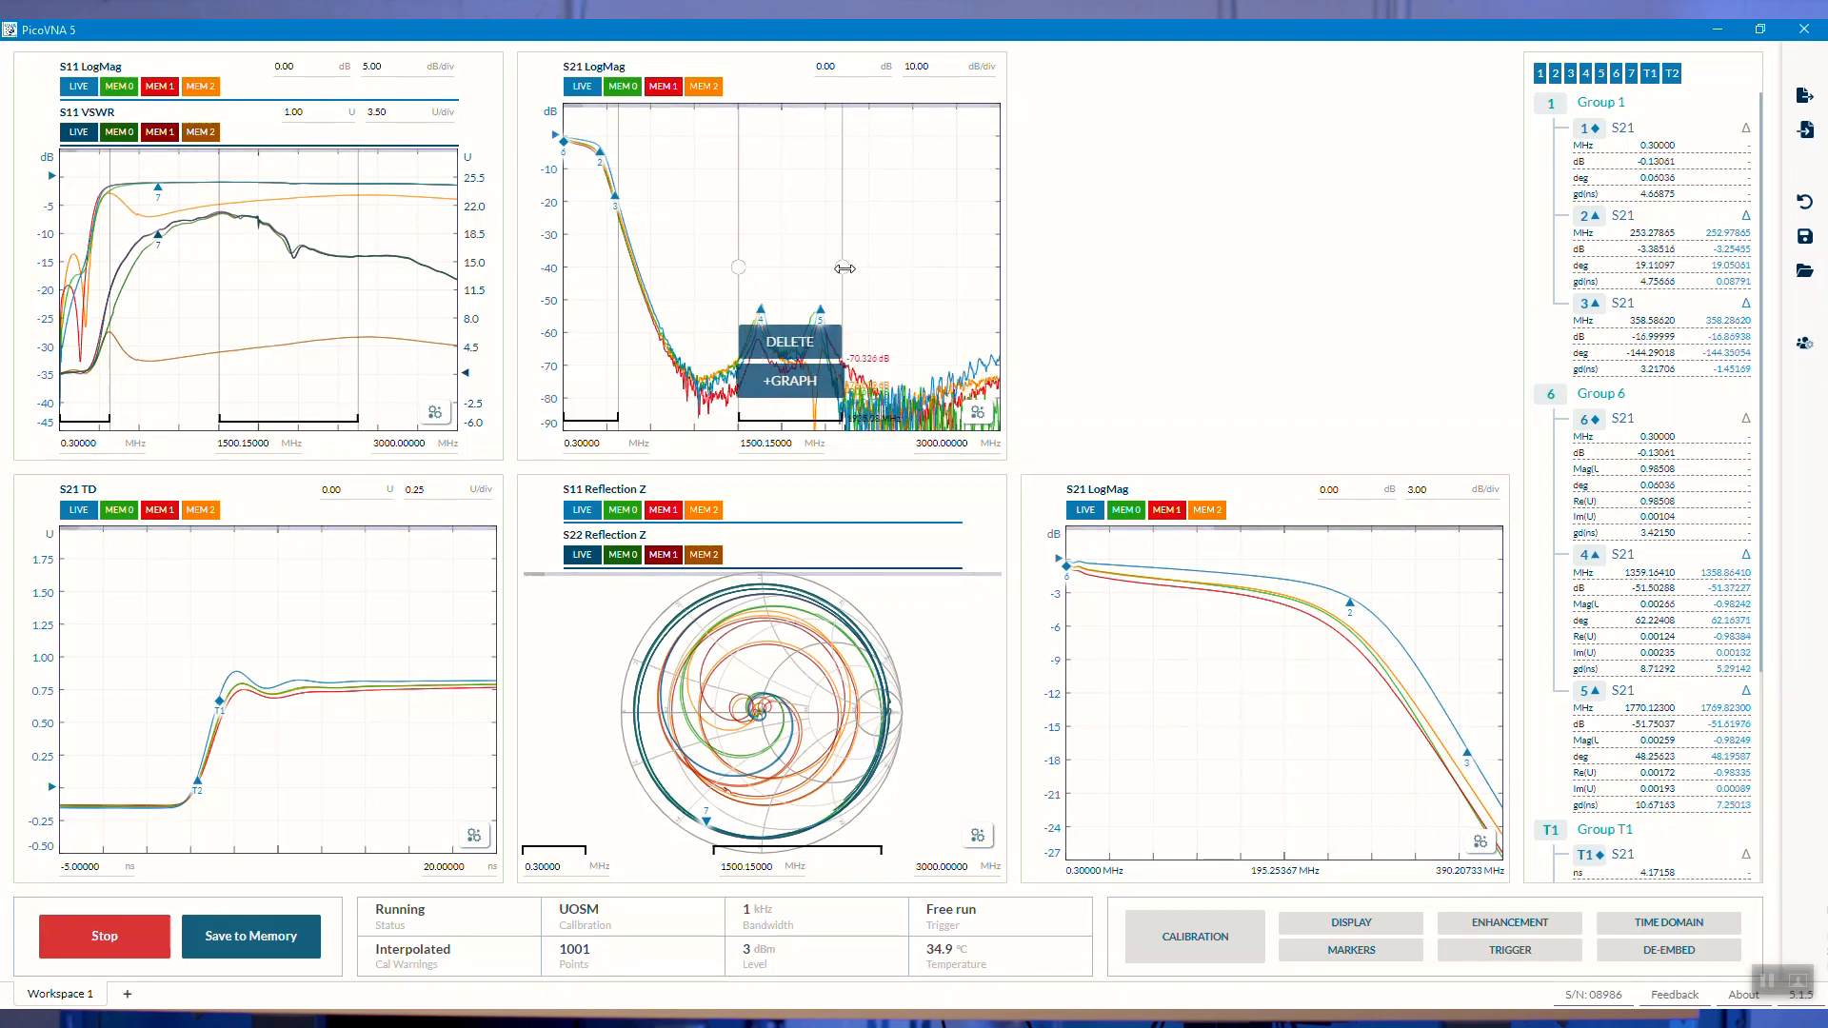
Create a graph from the two-peak zoom region in the empty cell beside the full-span S21 LogMag graph.
{"action": "left_click", "coordinate": [783, 382]}
{"action": "left_click", "coordinate": [1048, 405]}
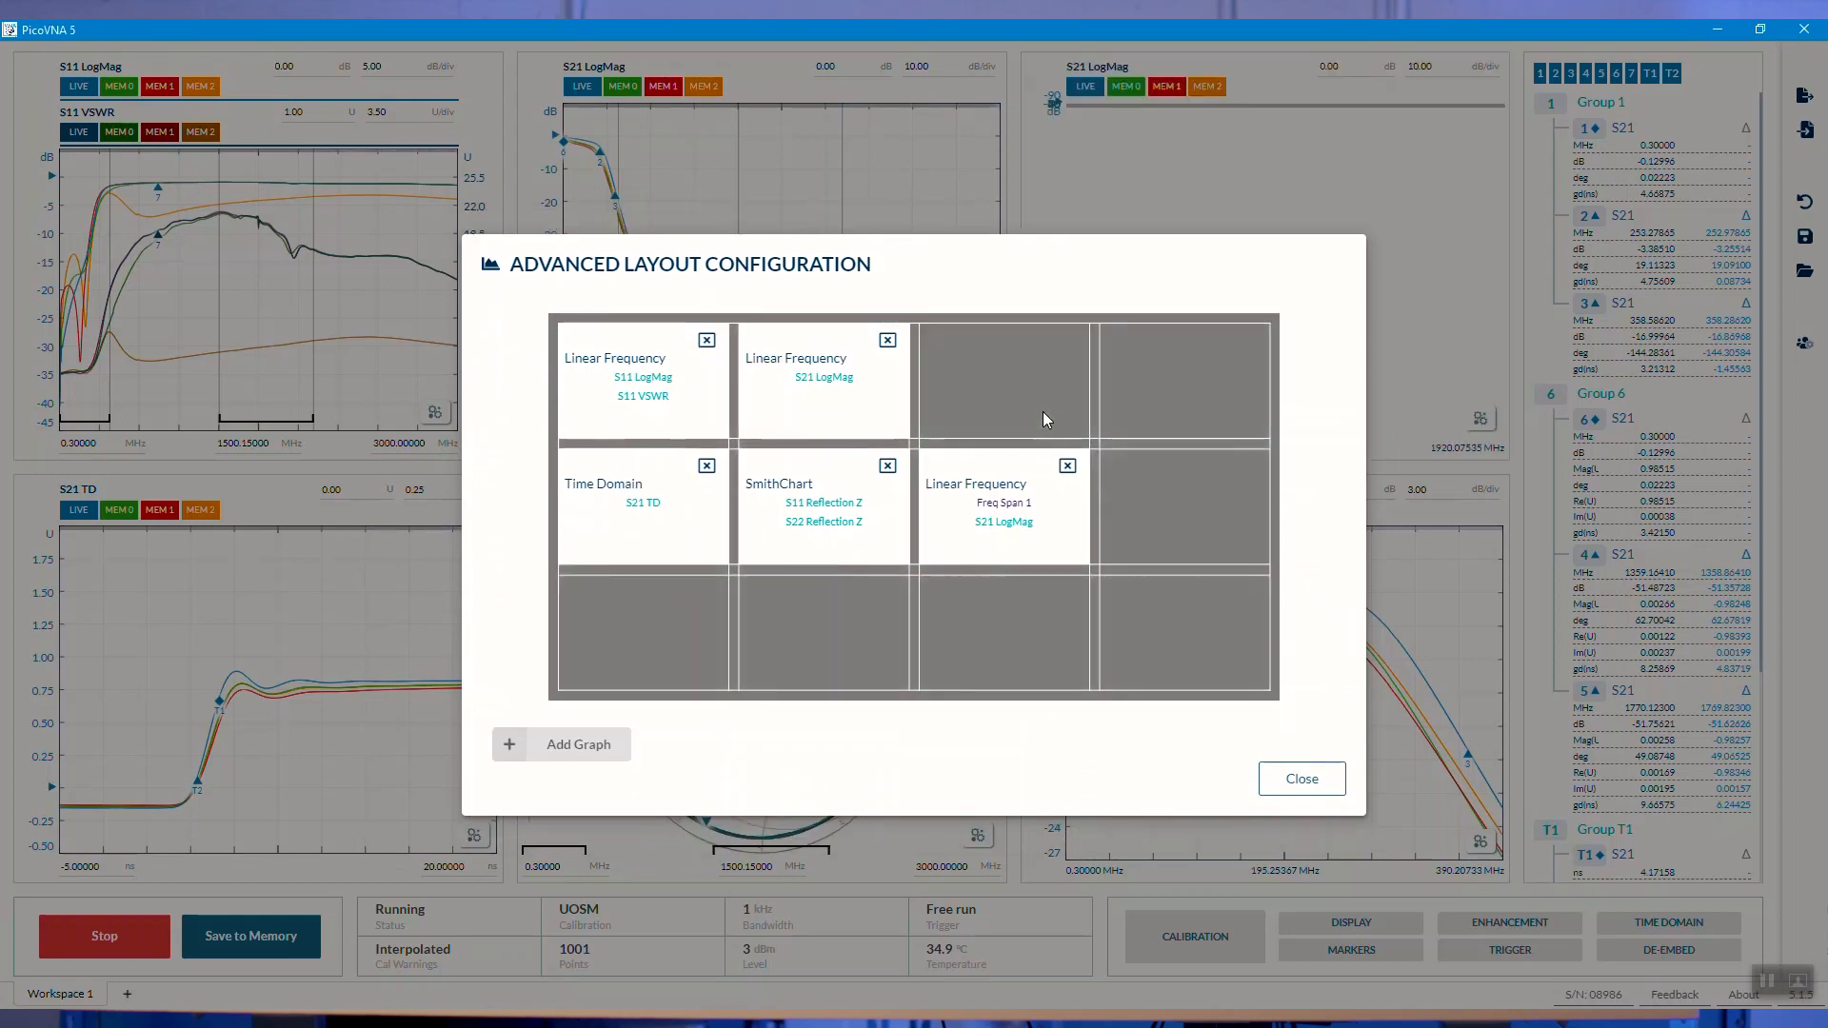
{"action": "left_click", "coordinate": [1283, 778]}
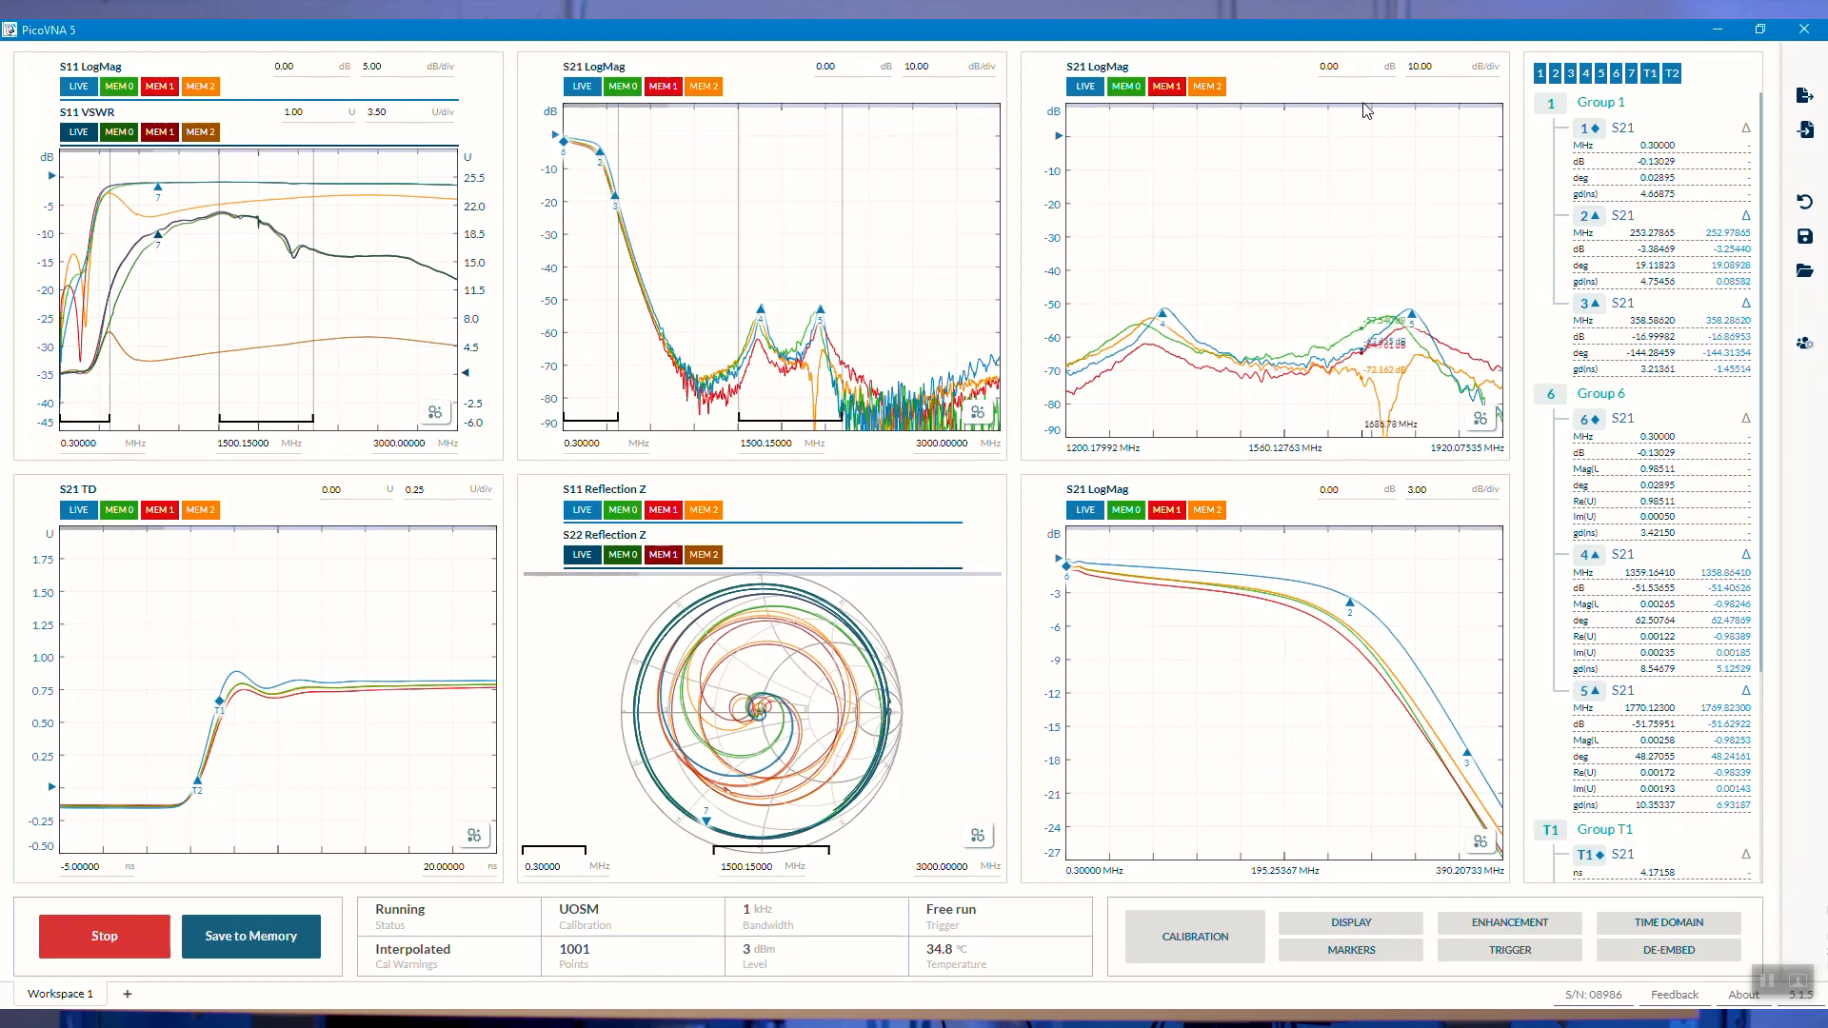
Set the two-peak zoom graph's vertical scale to 3 dB/div and its reference level to -50 dB.
{"action": "left_click", "coordinate": [1428, 70]}
{"action": "type", "text": "3"}
{"action": "key", "text": "Return"}
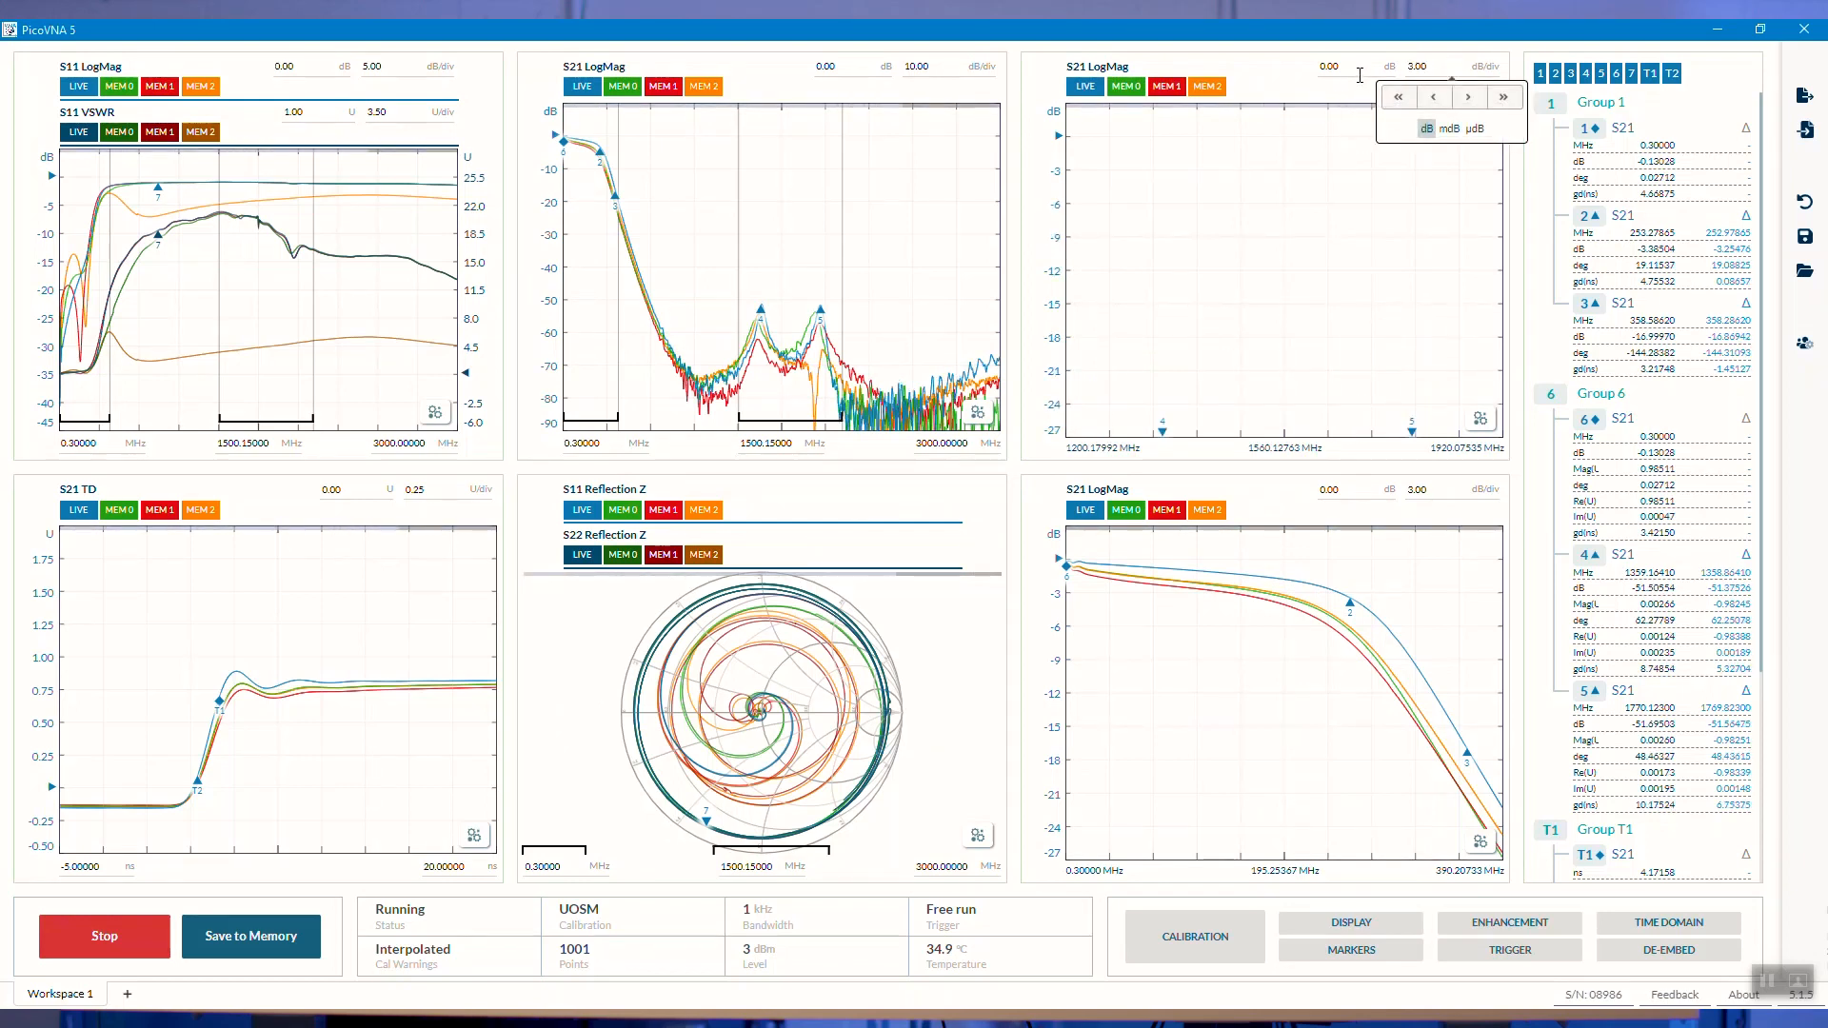
{"action": "left_click", "coordinate": [1332, 65]}
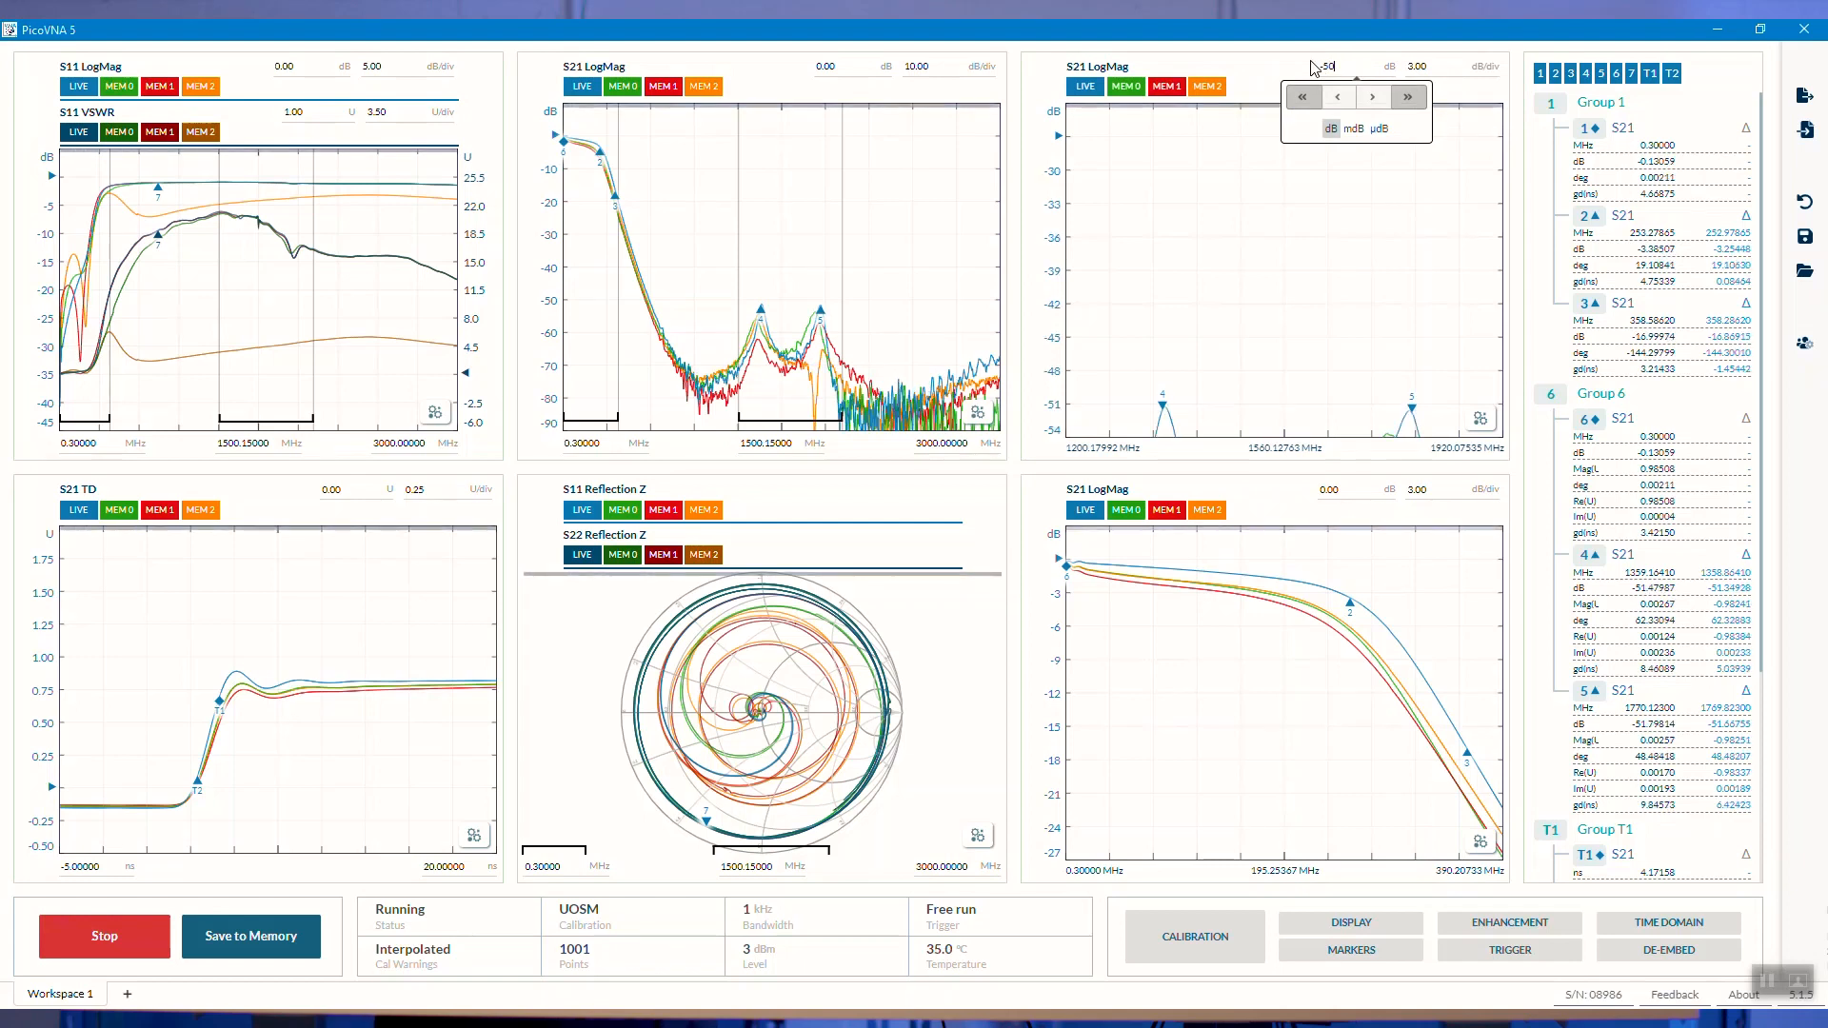
{"action": "type", "text": "-50"}
{"action": "key", "text": "Return"}
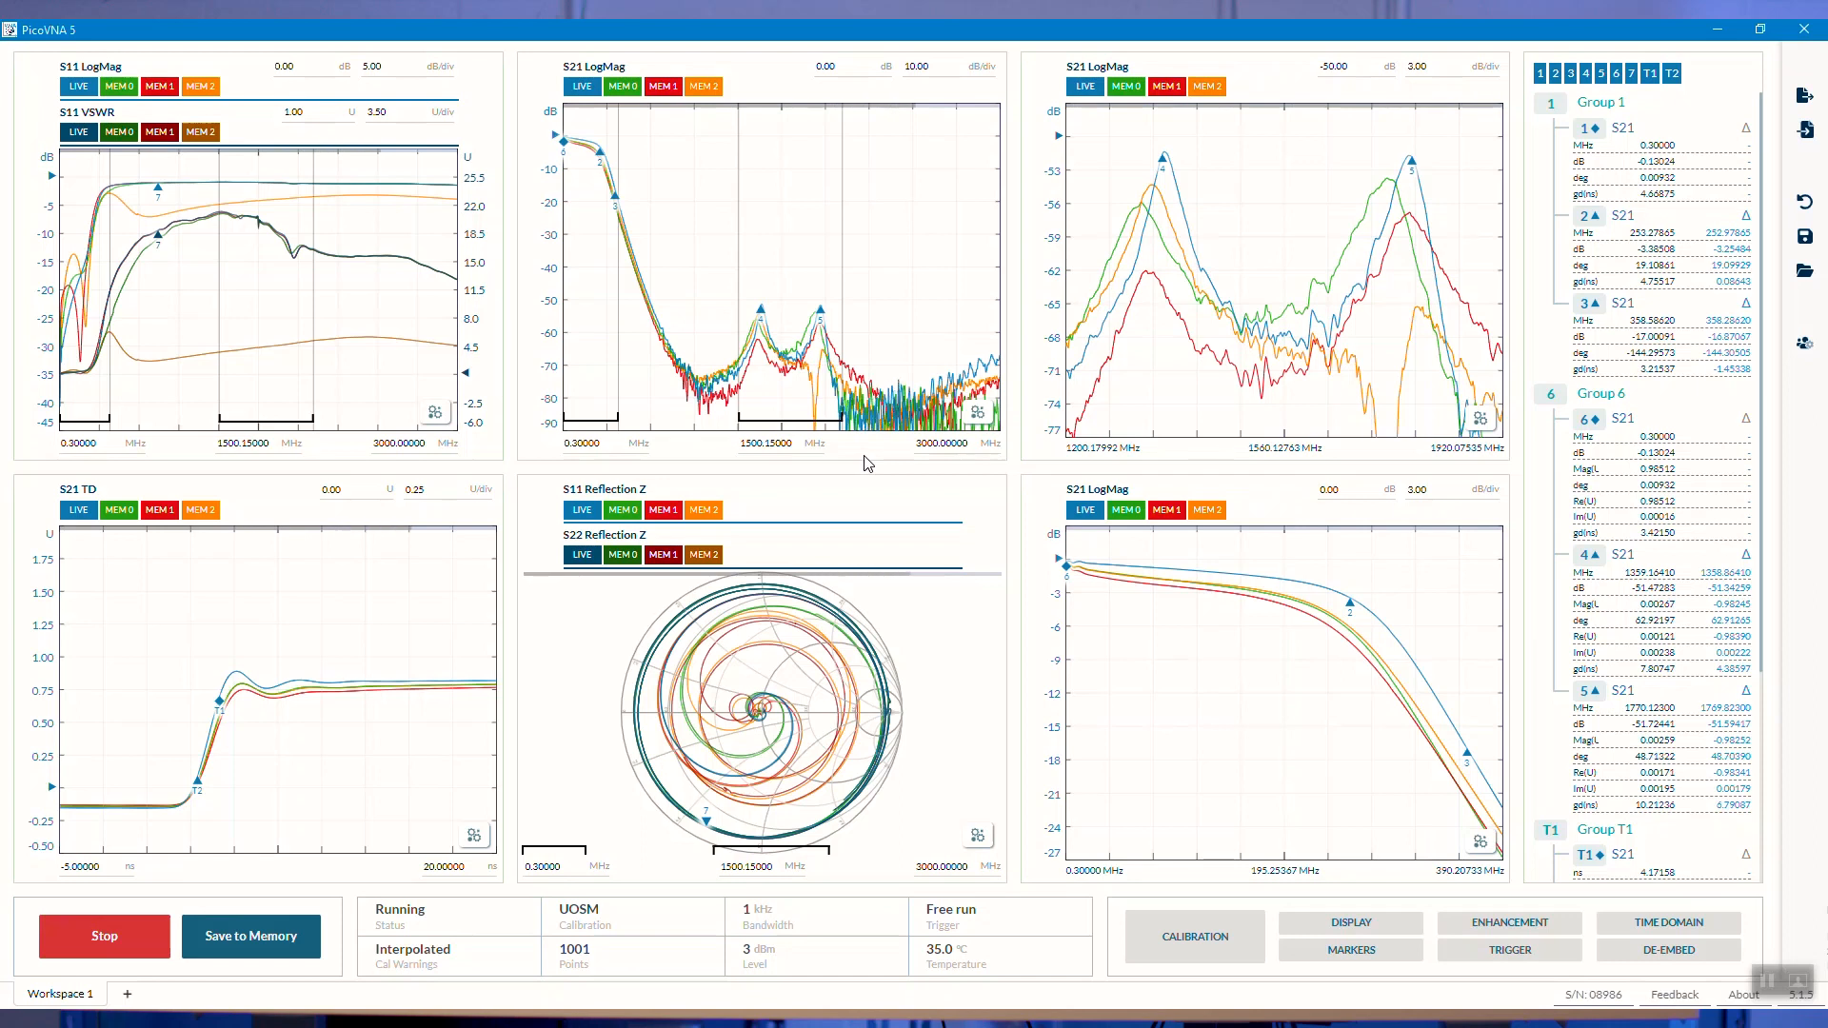
Add a zoom region to the Smith chart, and create a Smith chart graph of the low-frequency span in the top row's empty cell.
{"action": "left_click", "coordinate": [977, 835]}
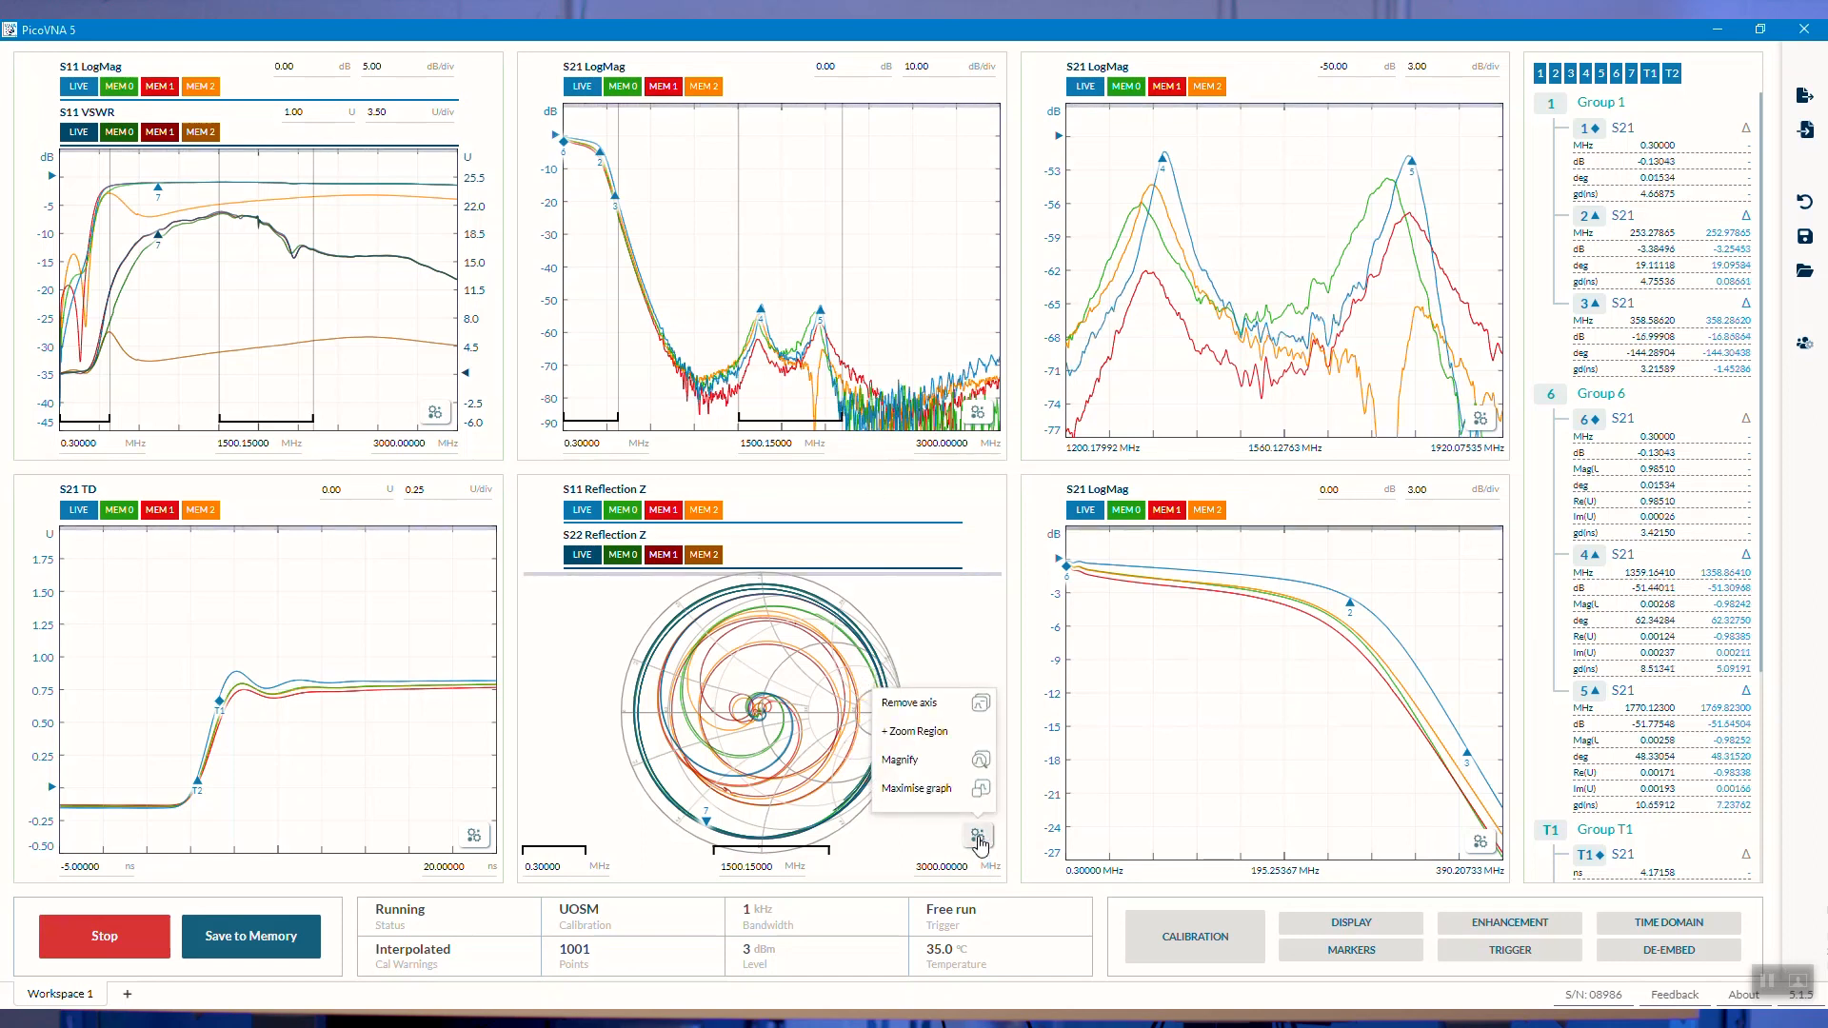
{"action": "left_click", "coordinate": [916, 733]}
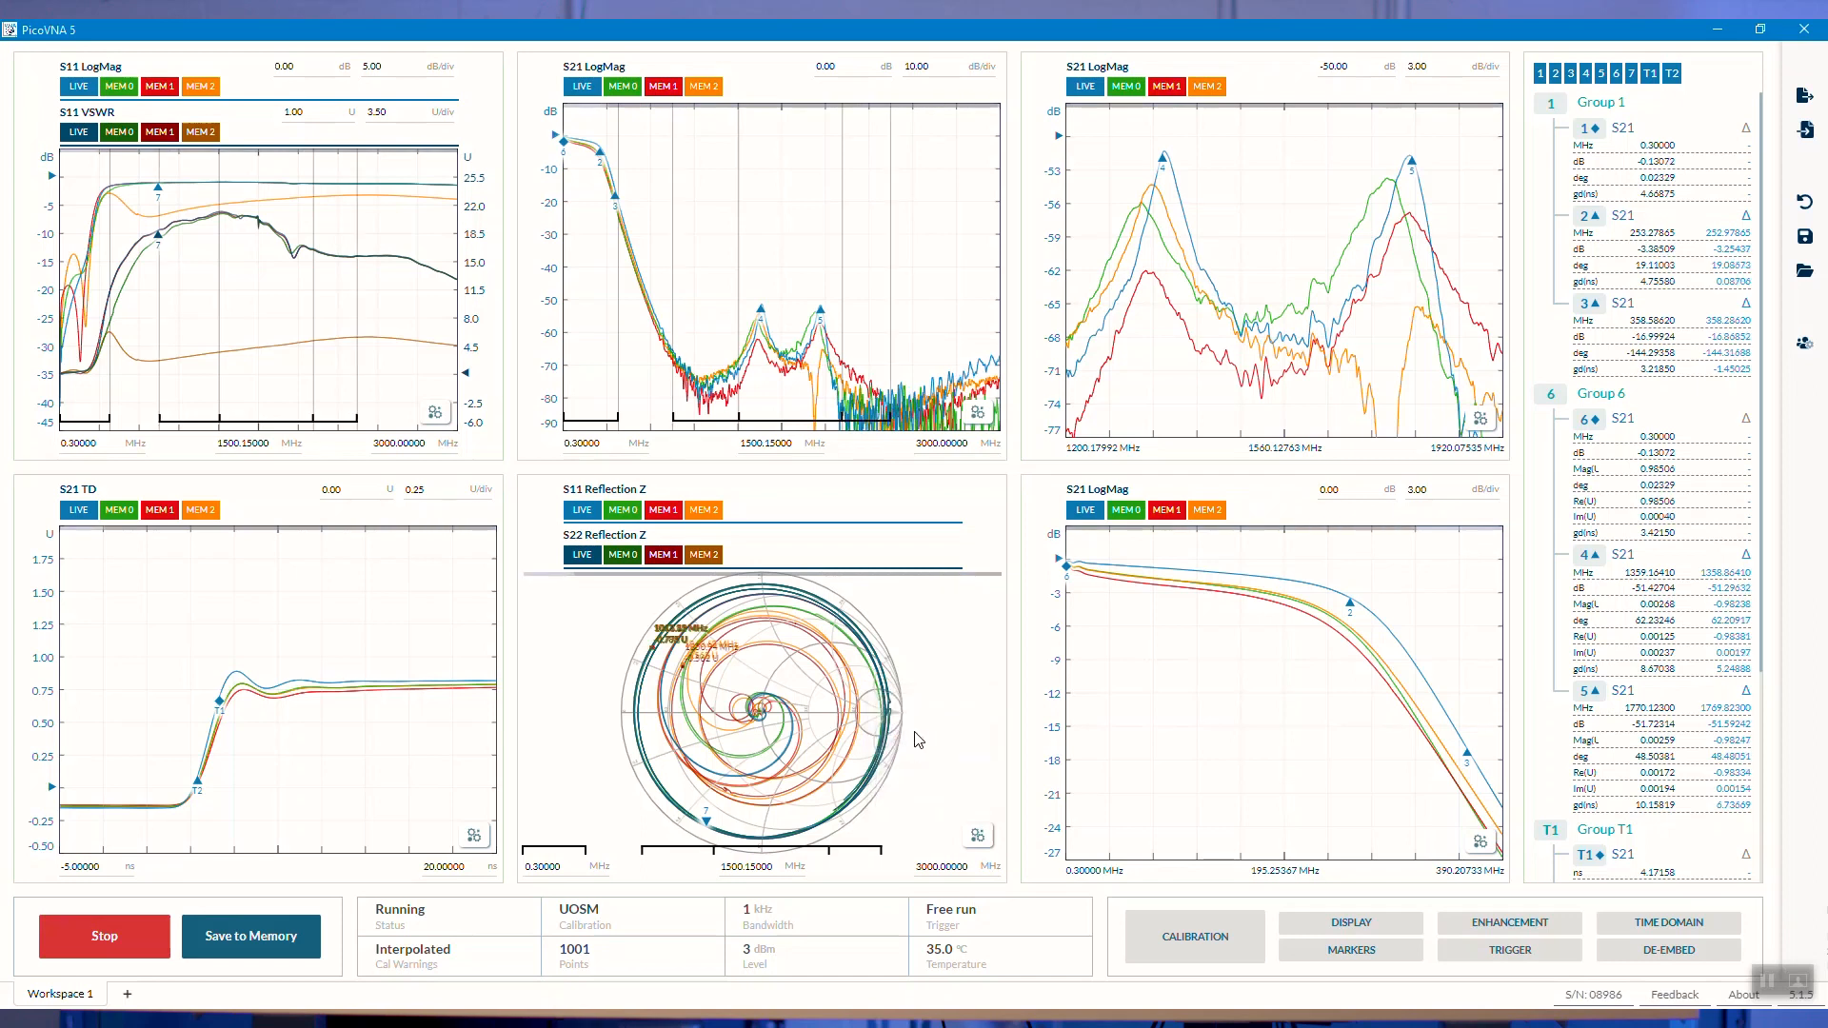
{"action": "mouse_move", "coordinate": [554, 843]}
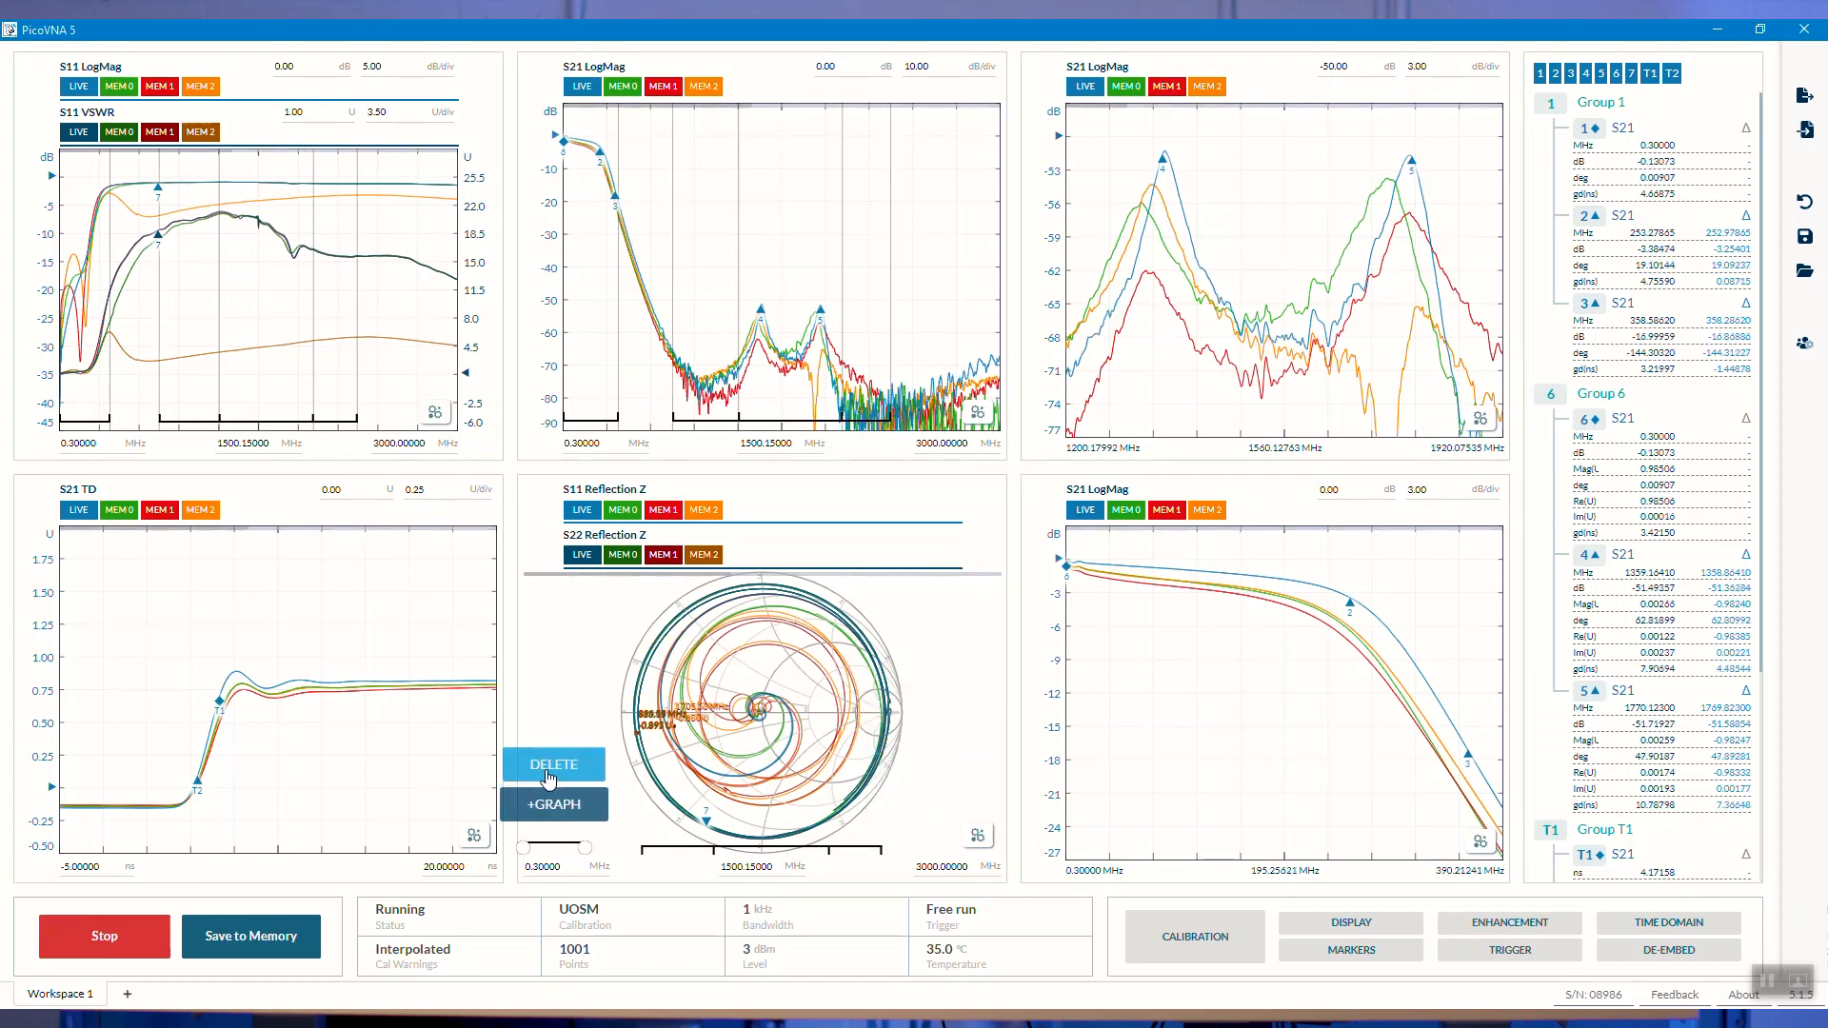
{"action": "left_click", "coordinate": [553, 806]}
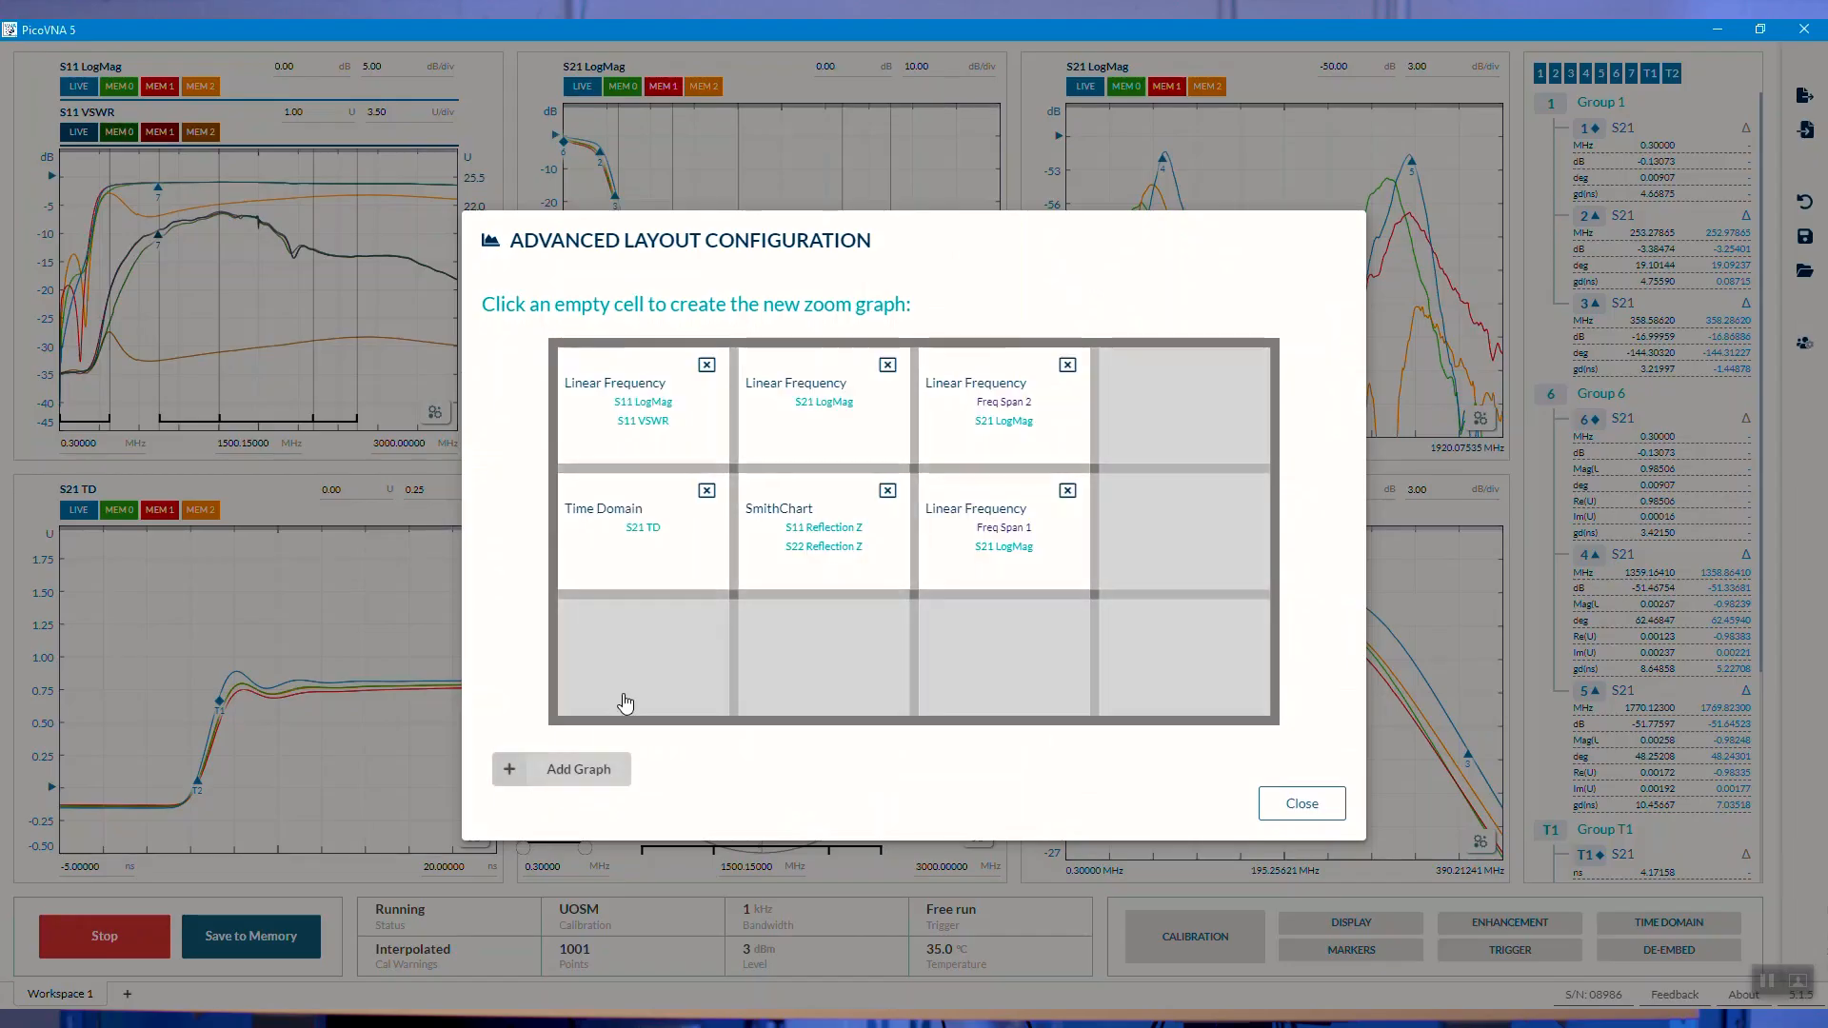
{"action": "left_click", "coordinate": [1138, 359]}
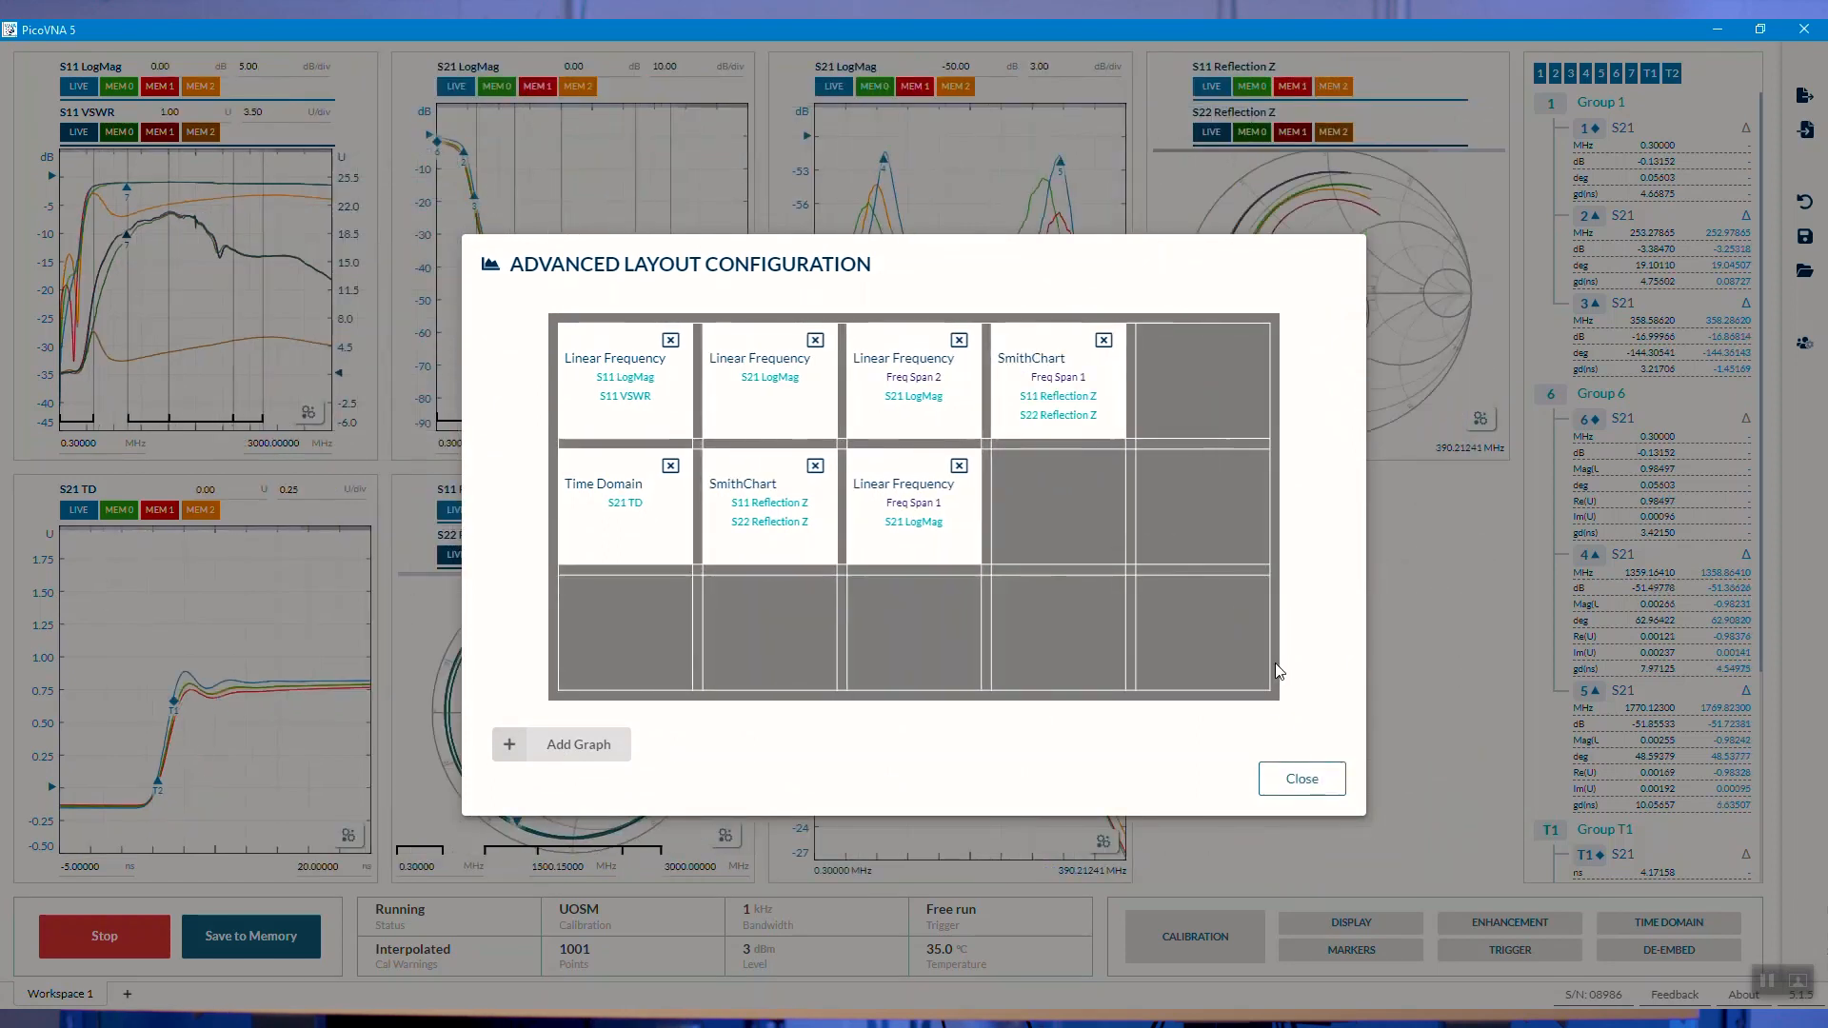
{"action": "left_click", "coordinate": [1303, 779]}
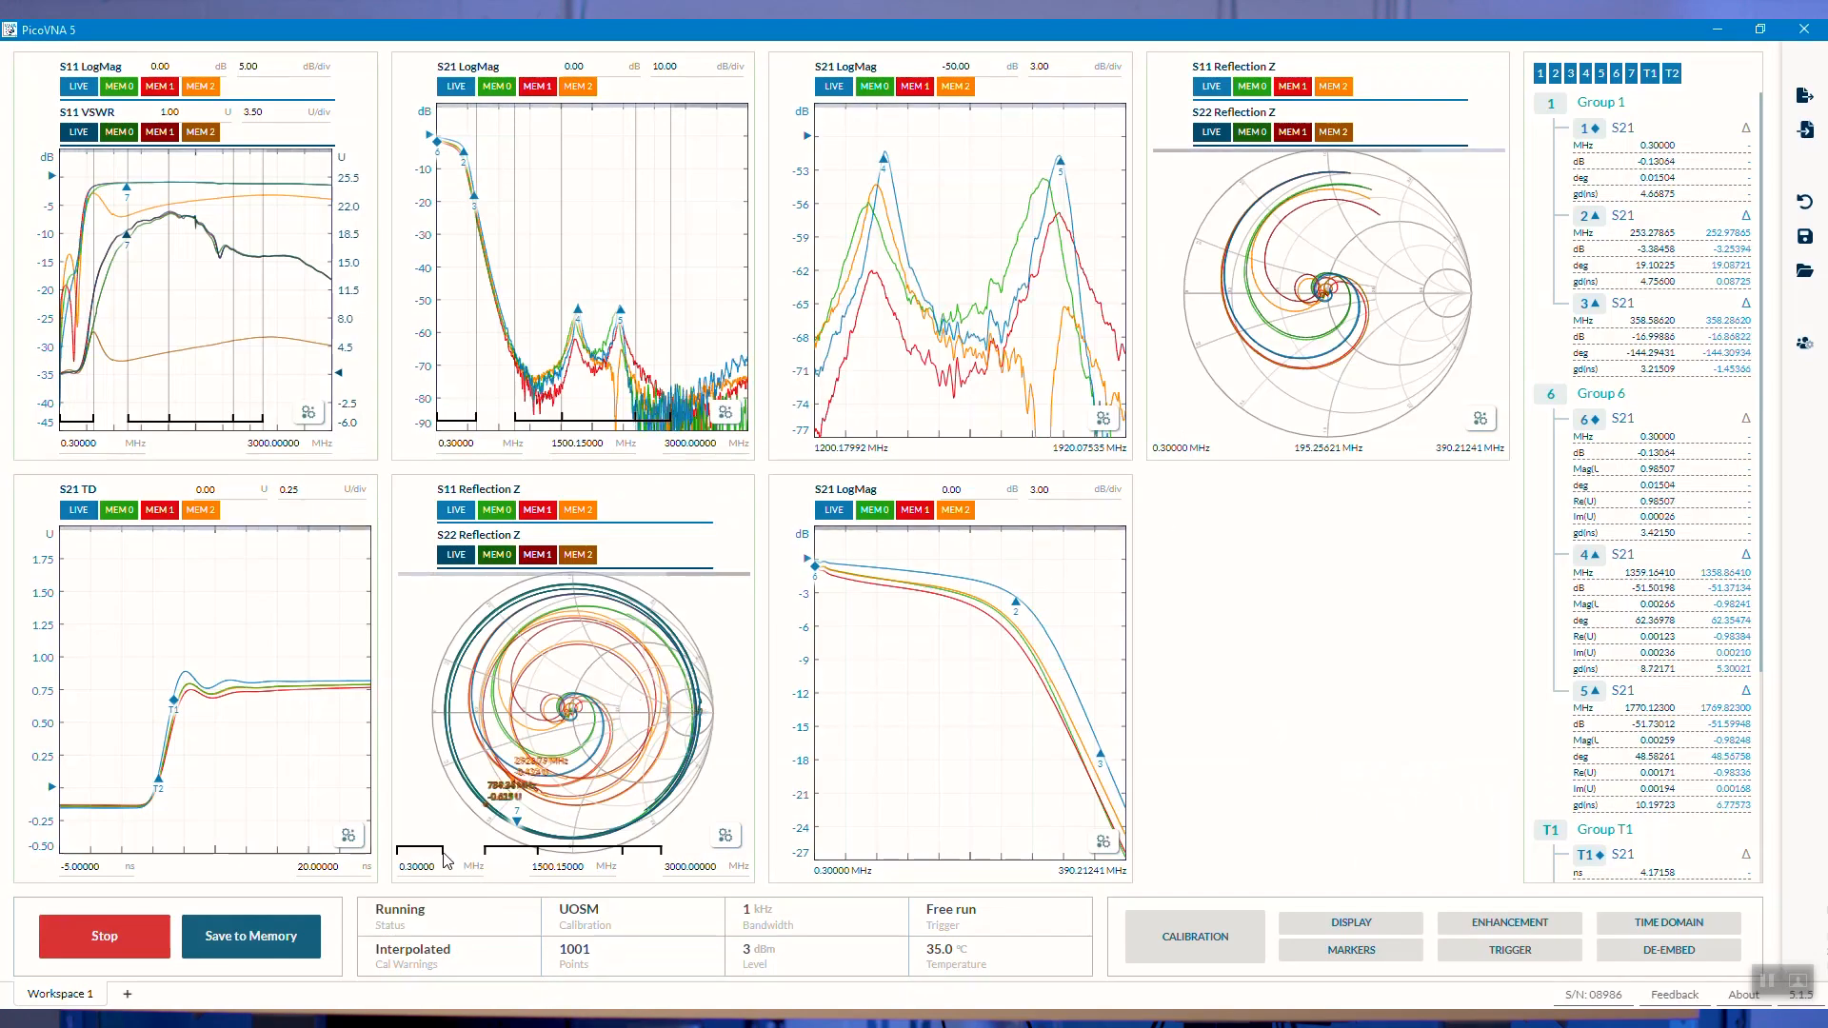
Adjust the upper limit of the low-frequency zoom region on the full-span Smith chart, ending at about 420 MHz.
{"action": "left_click_drag", "start_coordinate": [447, 860], "coordinate": [416, 851]}
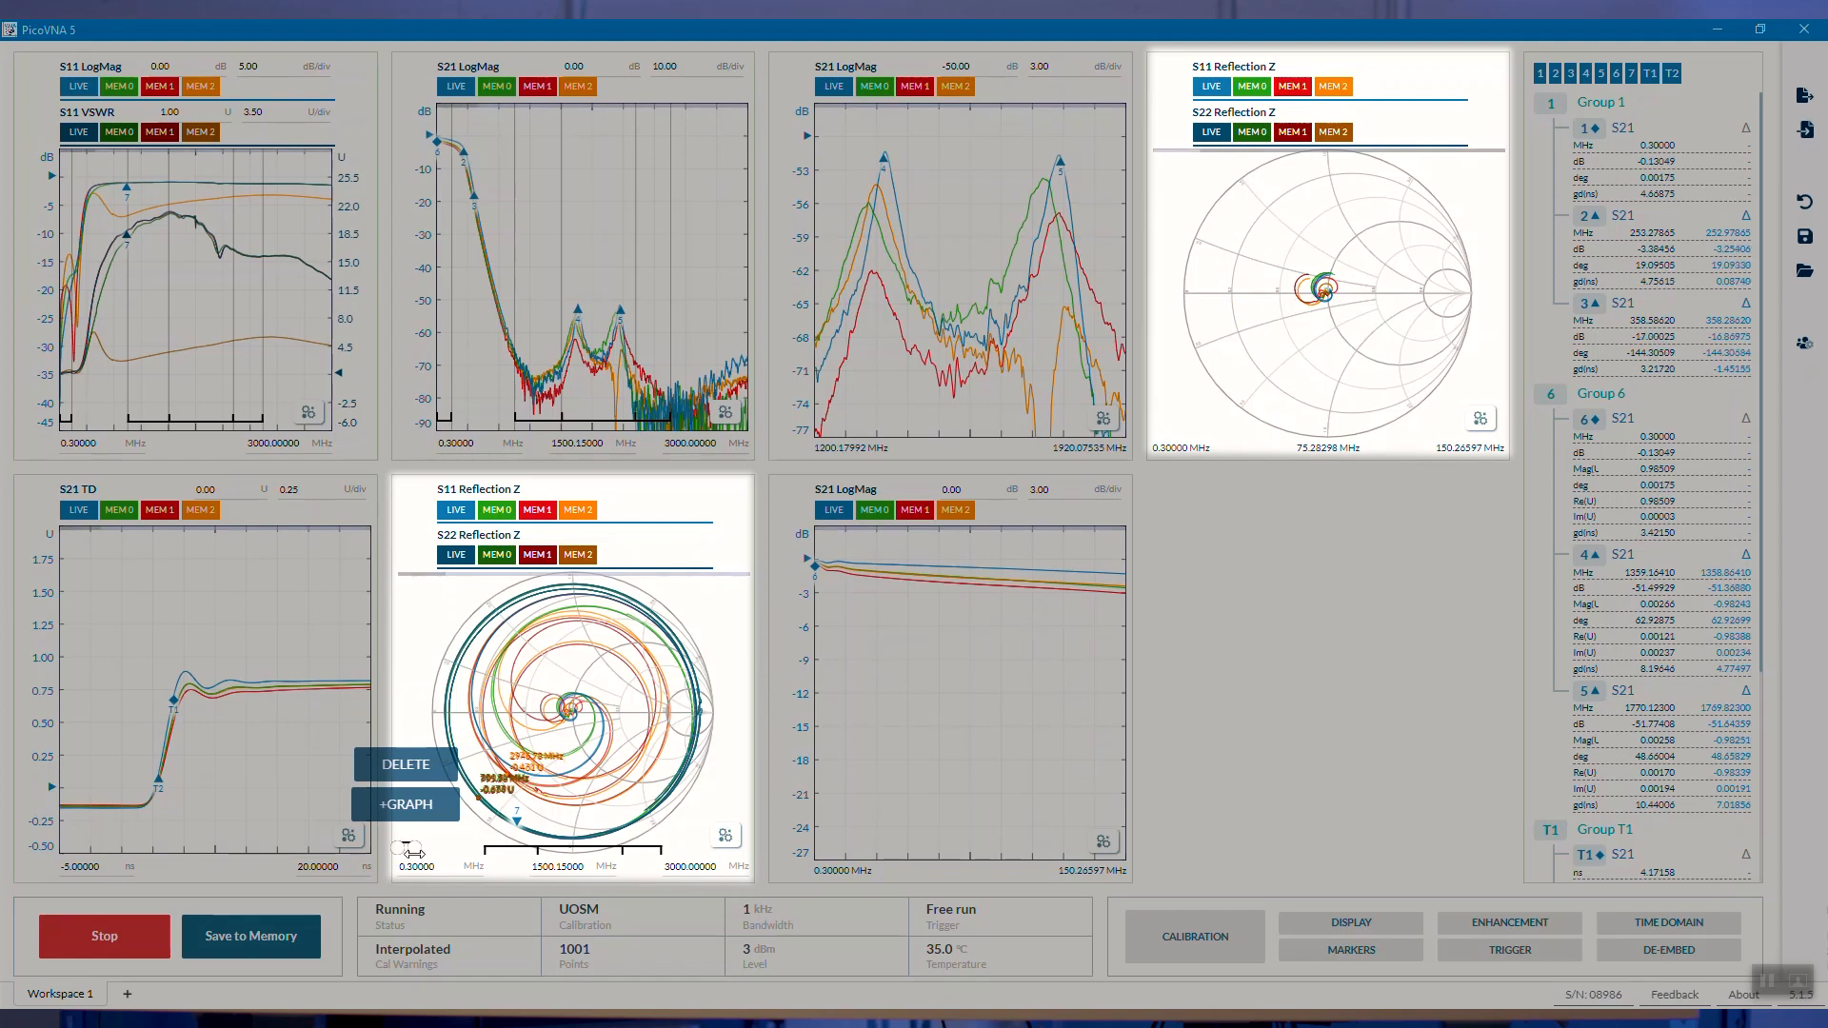
{"action": "left_click_drag", "start_coordinate": [416, 852], "coordinate": [430, 852]}
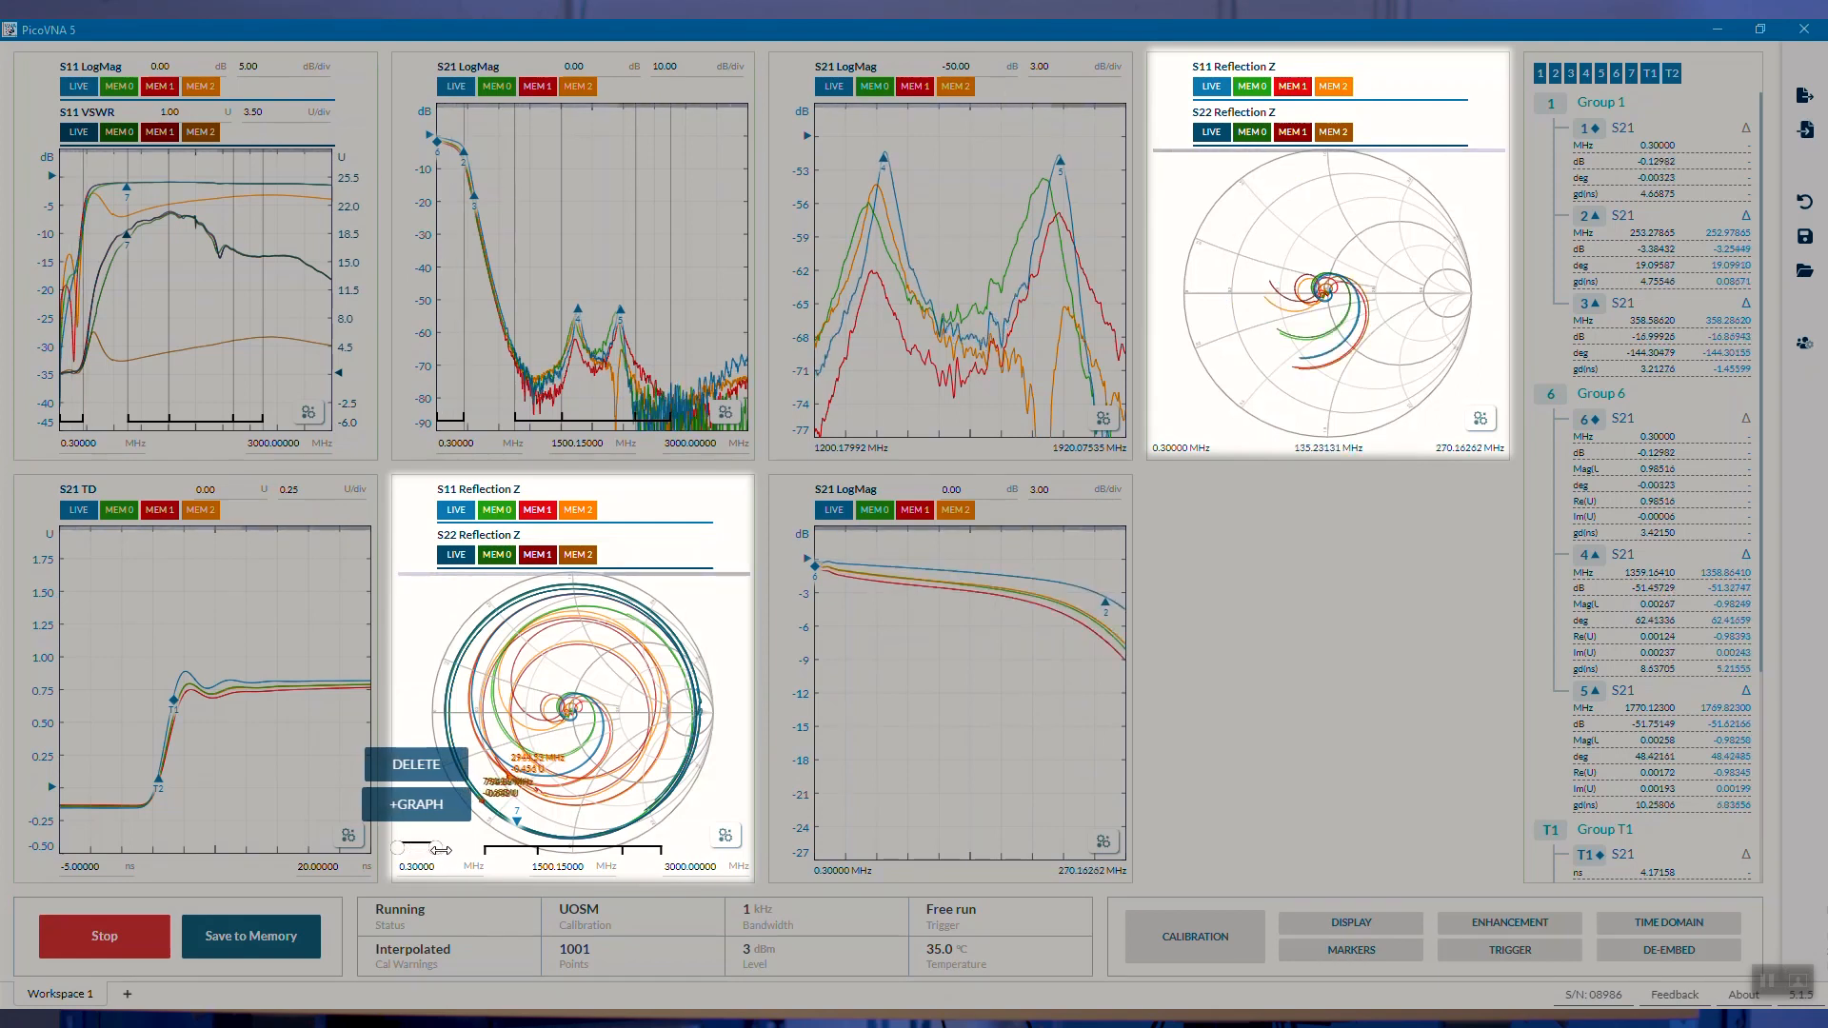
{"action": "left_click_drag", "start_coordinate": [432, 850], "coordinate": [445, 851]}
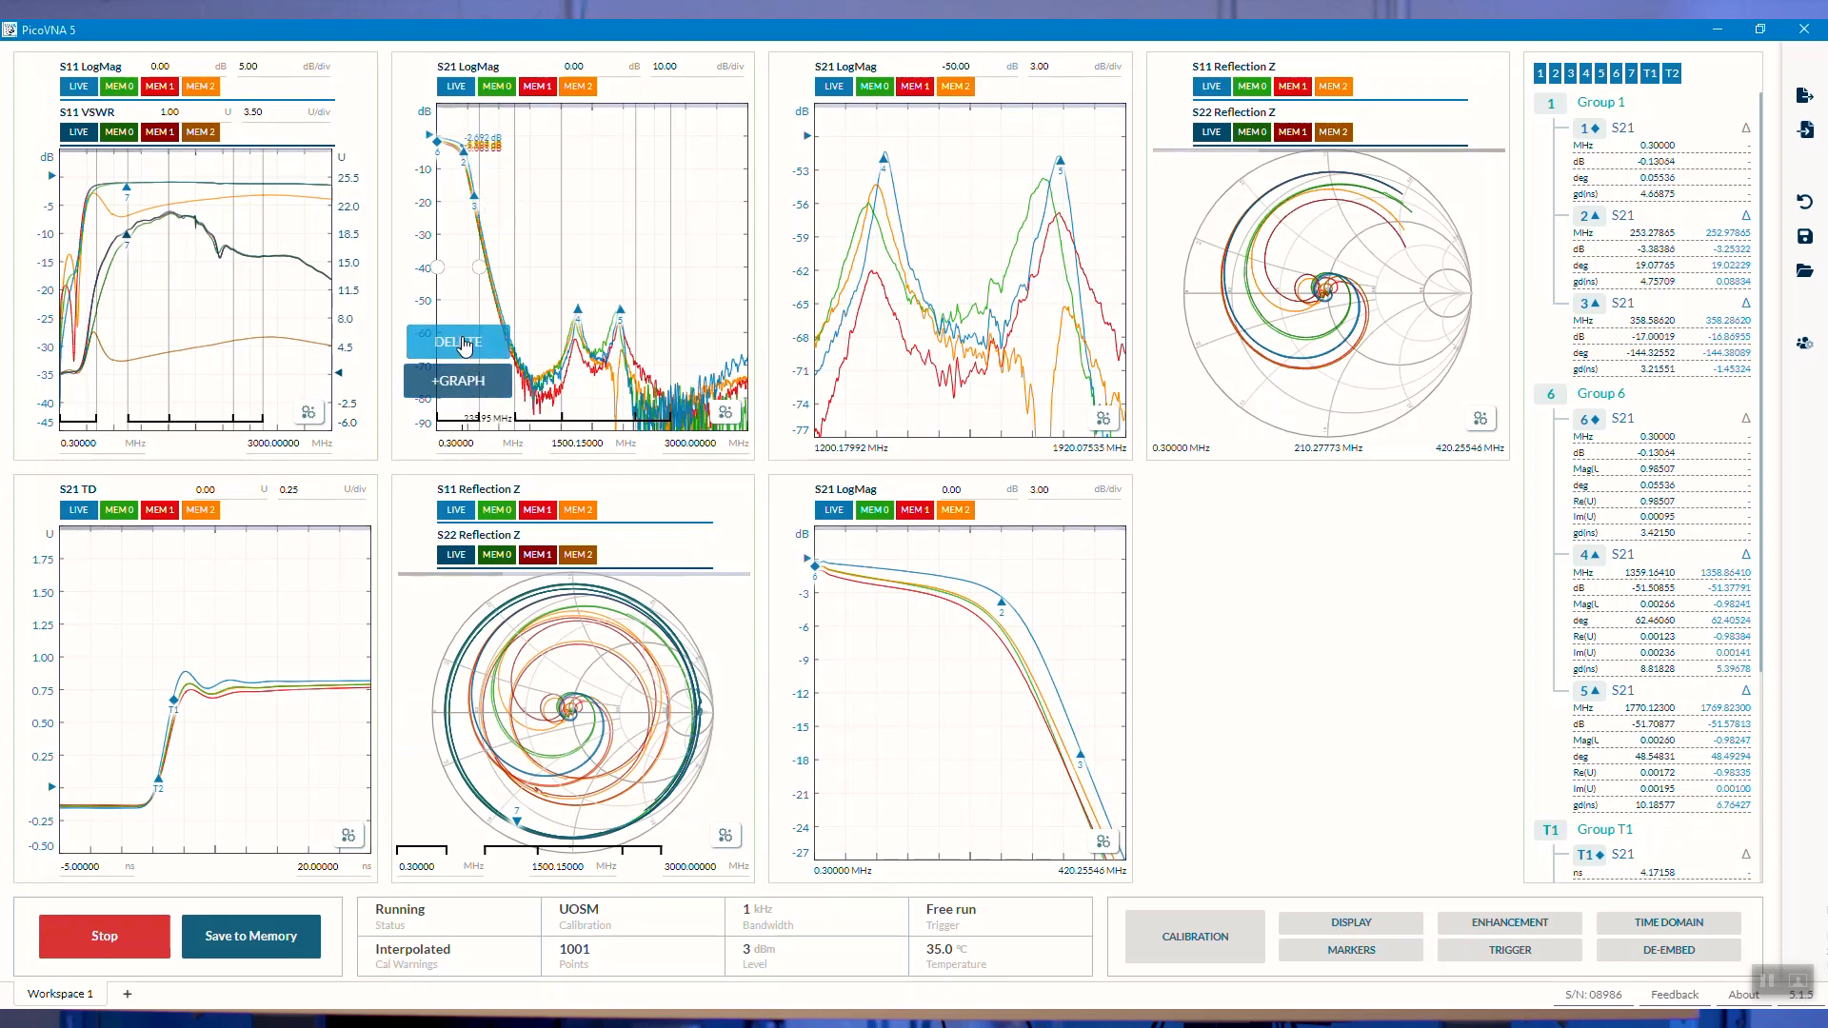
Delete the low-frequency zoom region and the wide unused zoom region from the full-span S21 LogMag graph.
{"action": "left_click", "coordinate": [488, 342]}
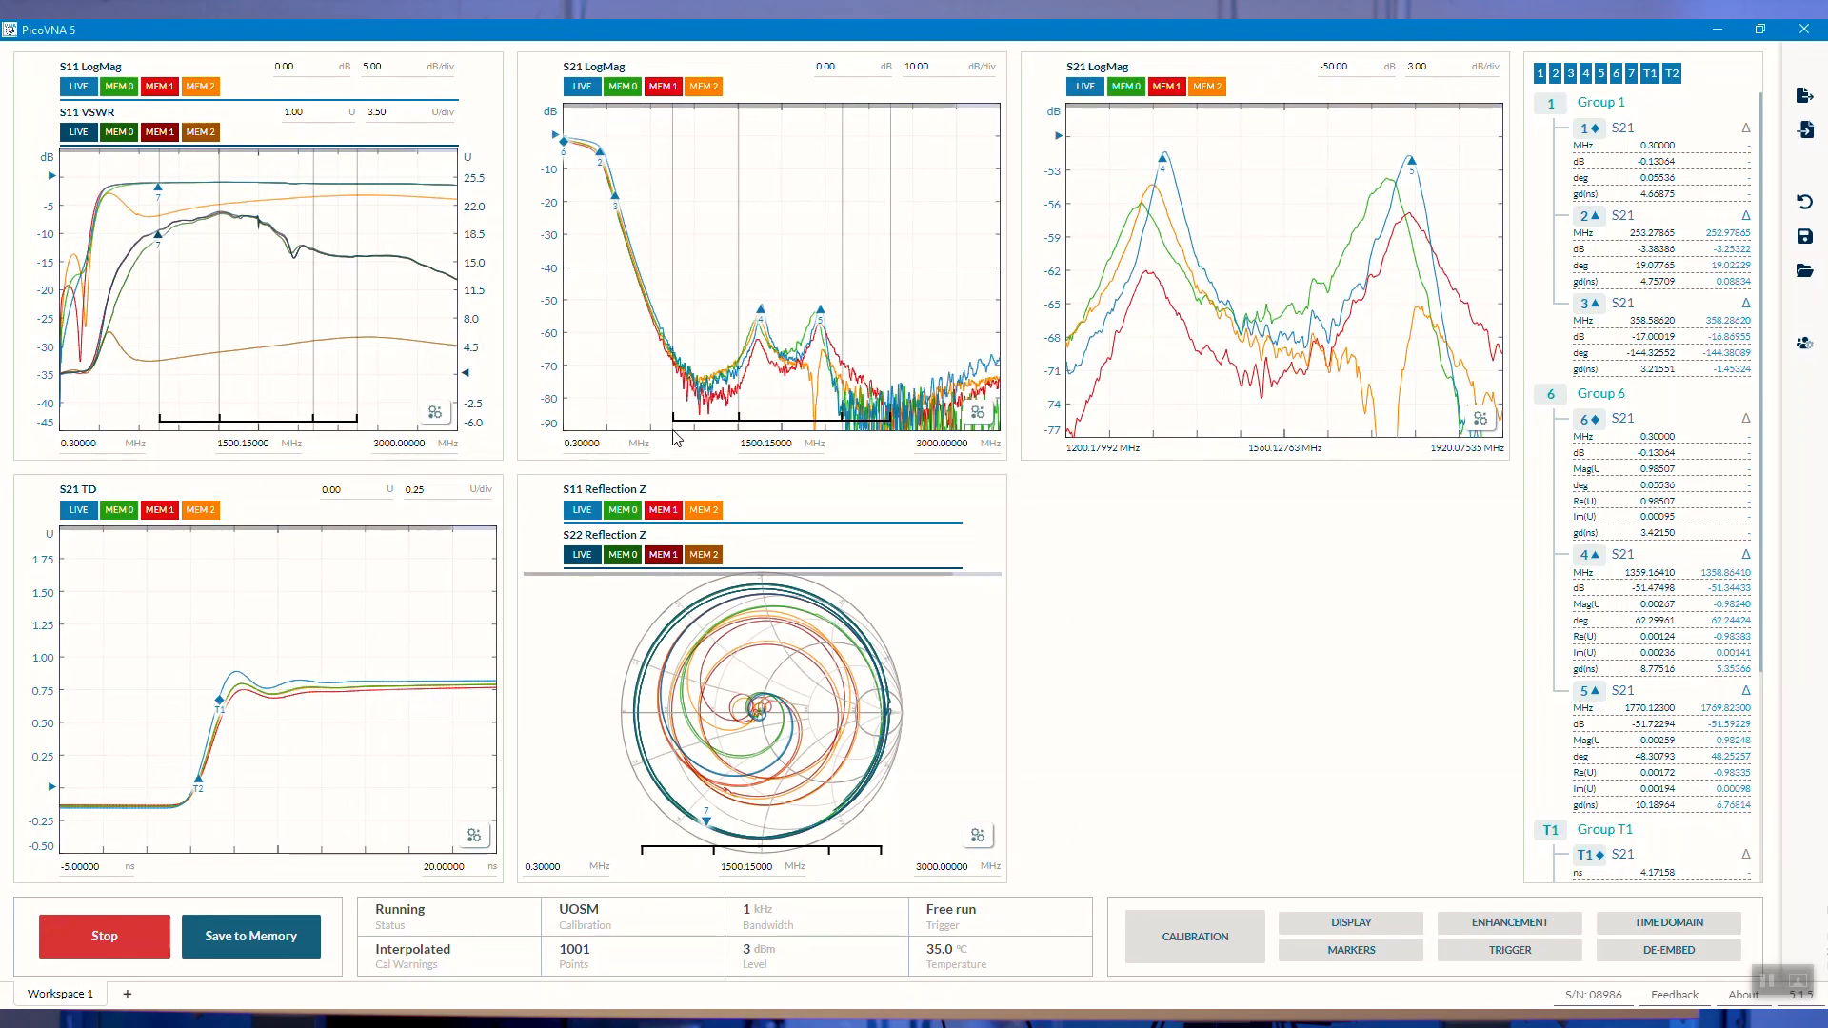
{"action": "mouse_move", "coordinate": [678, 394]}
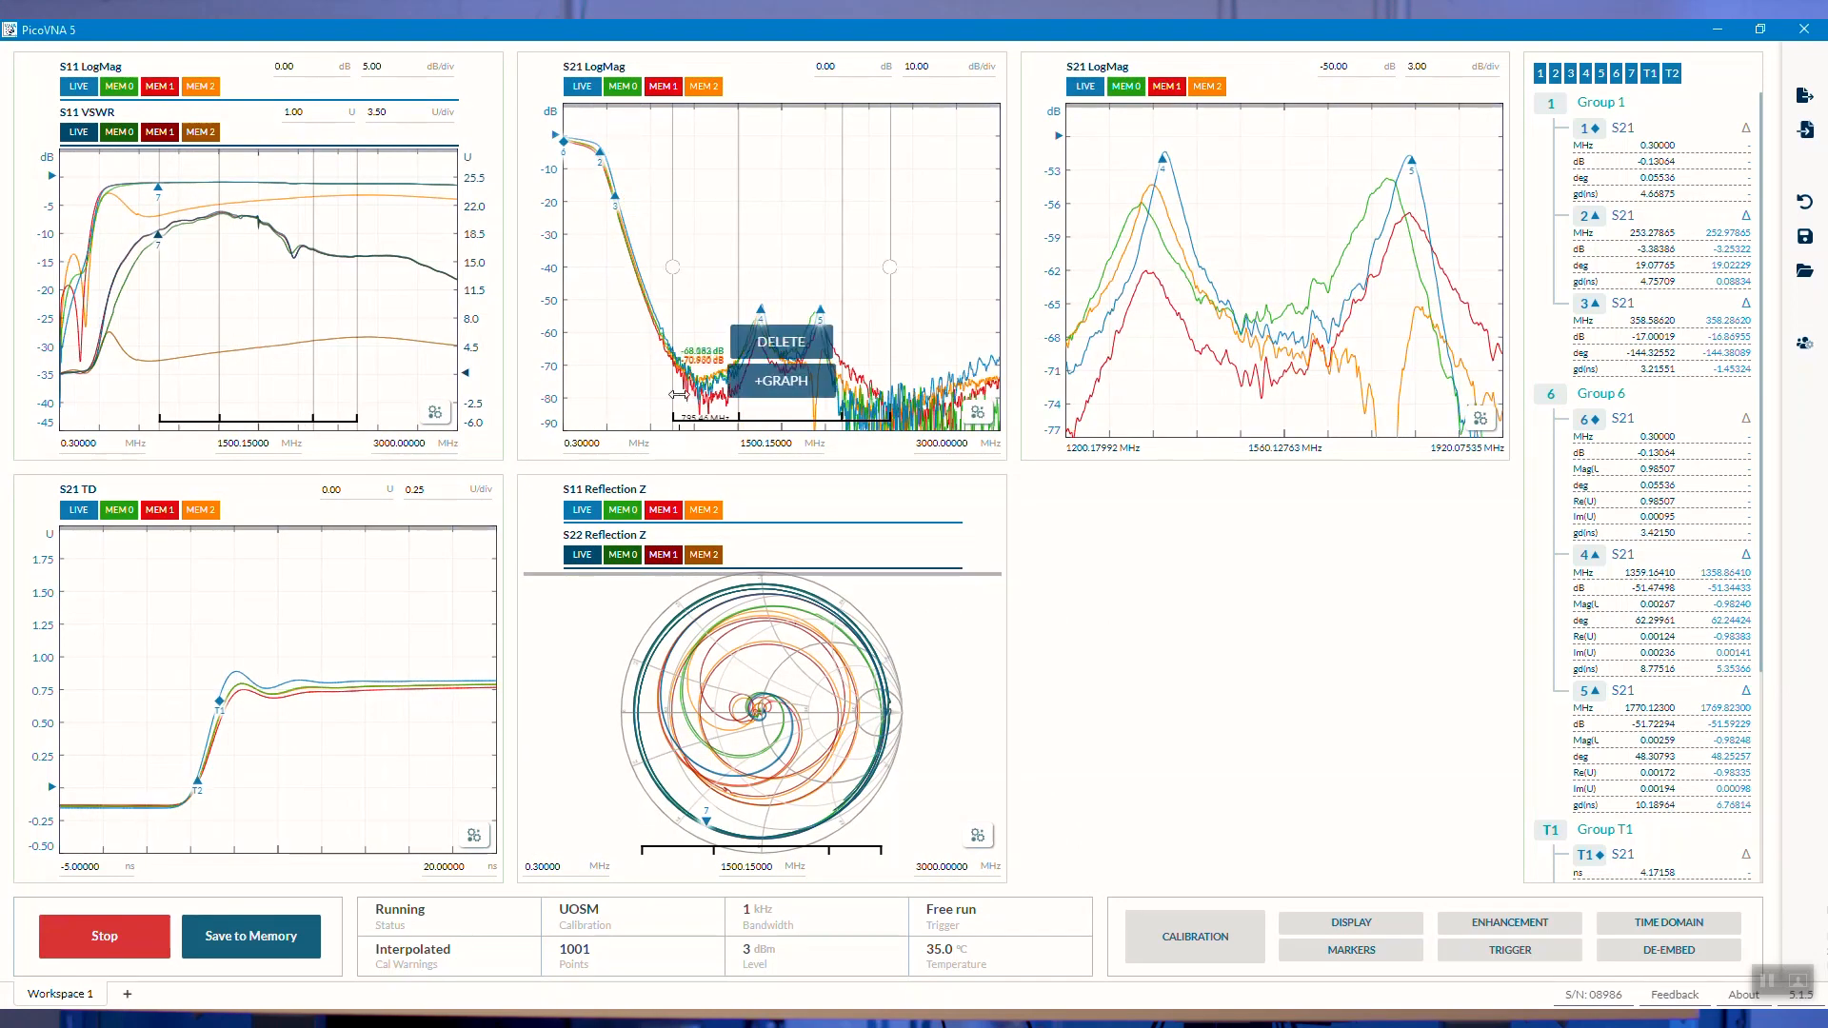
{"action": "left_click", "coordinate": [741, 341]}
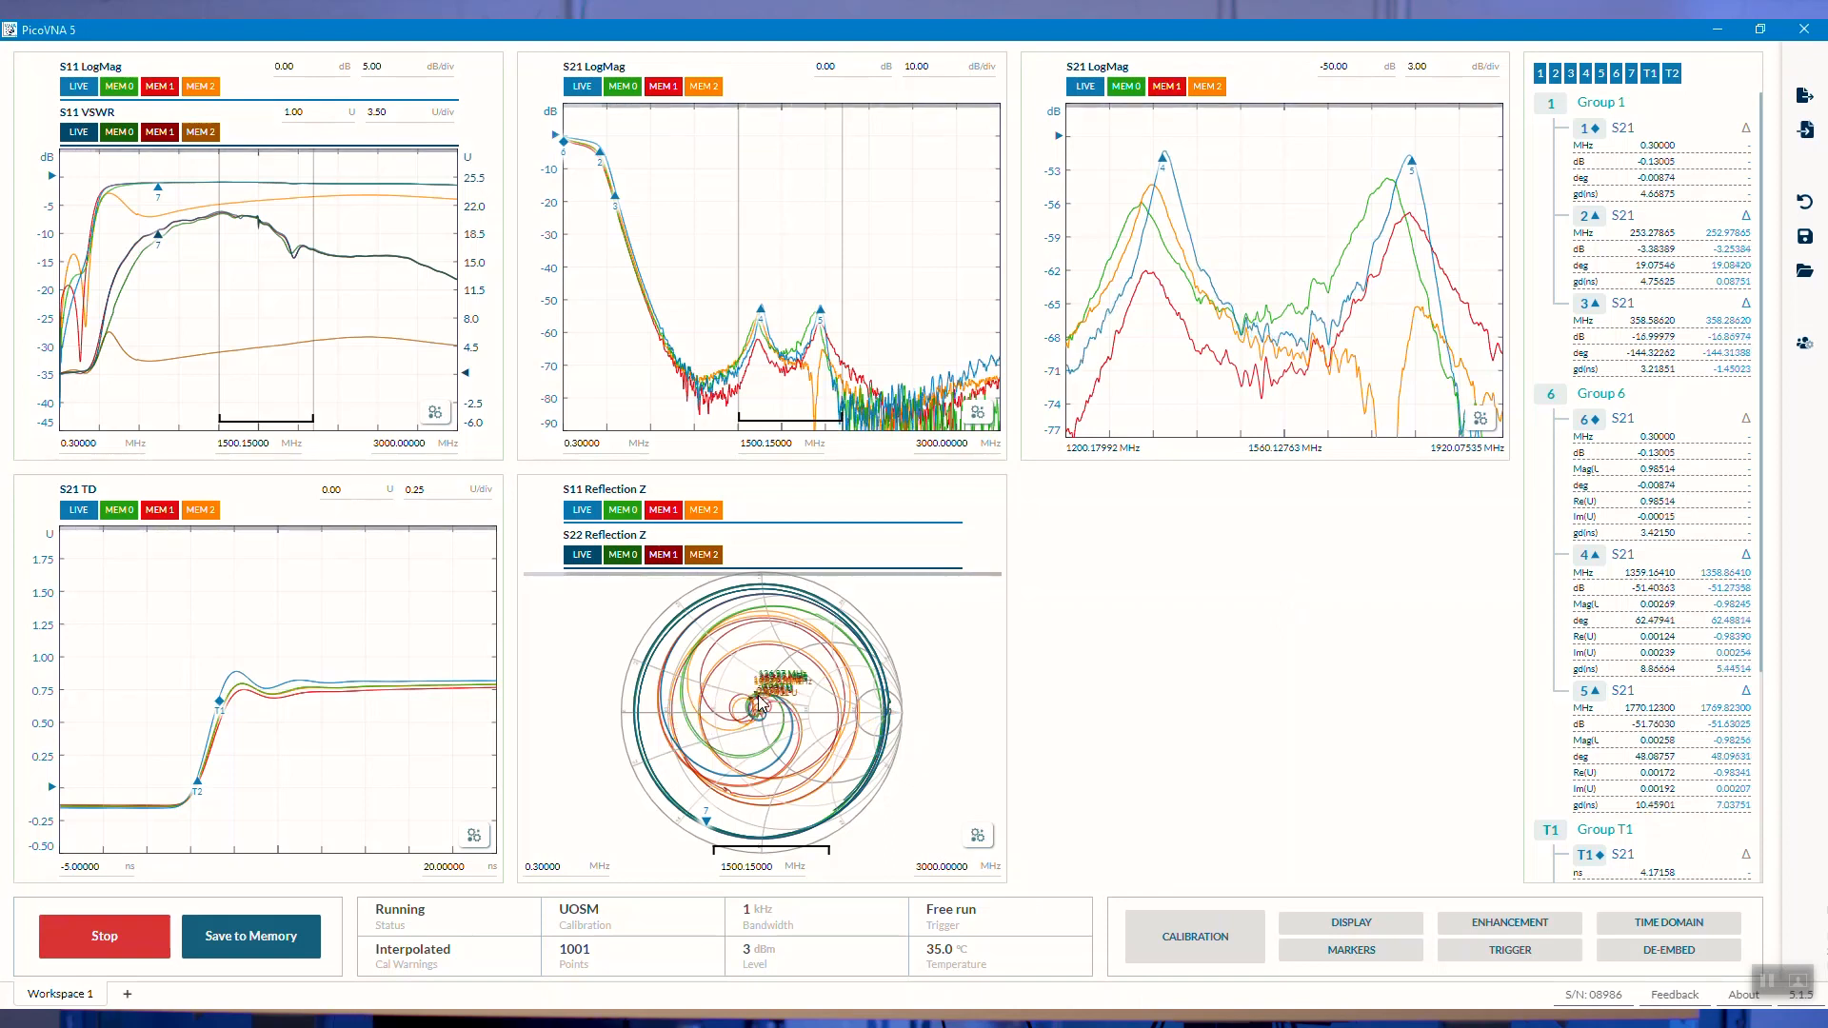
Magnify the full-span Smith chart.
{"action": "left_click", "coordinate": [978, 838]}
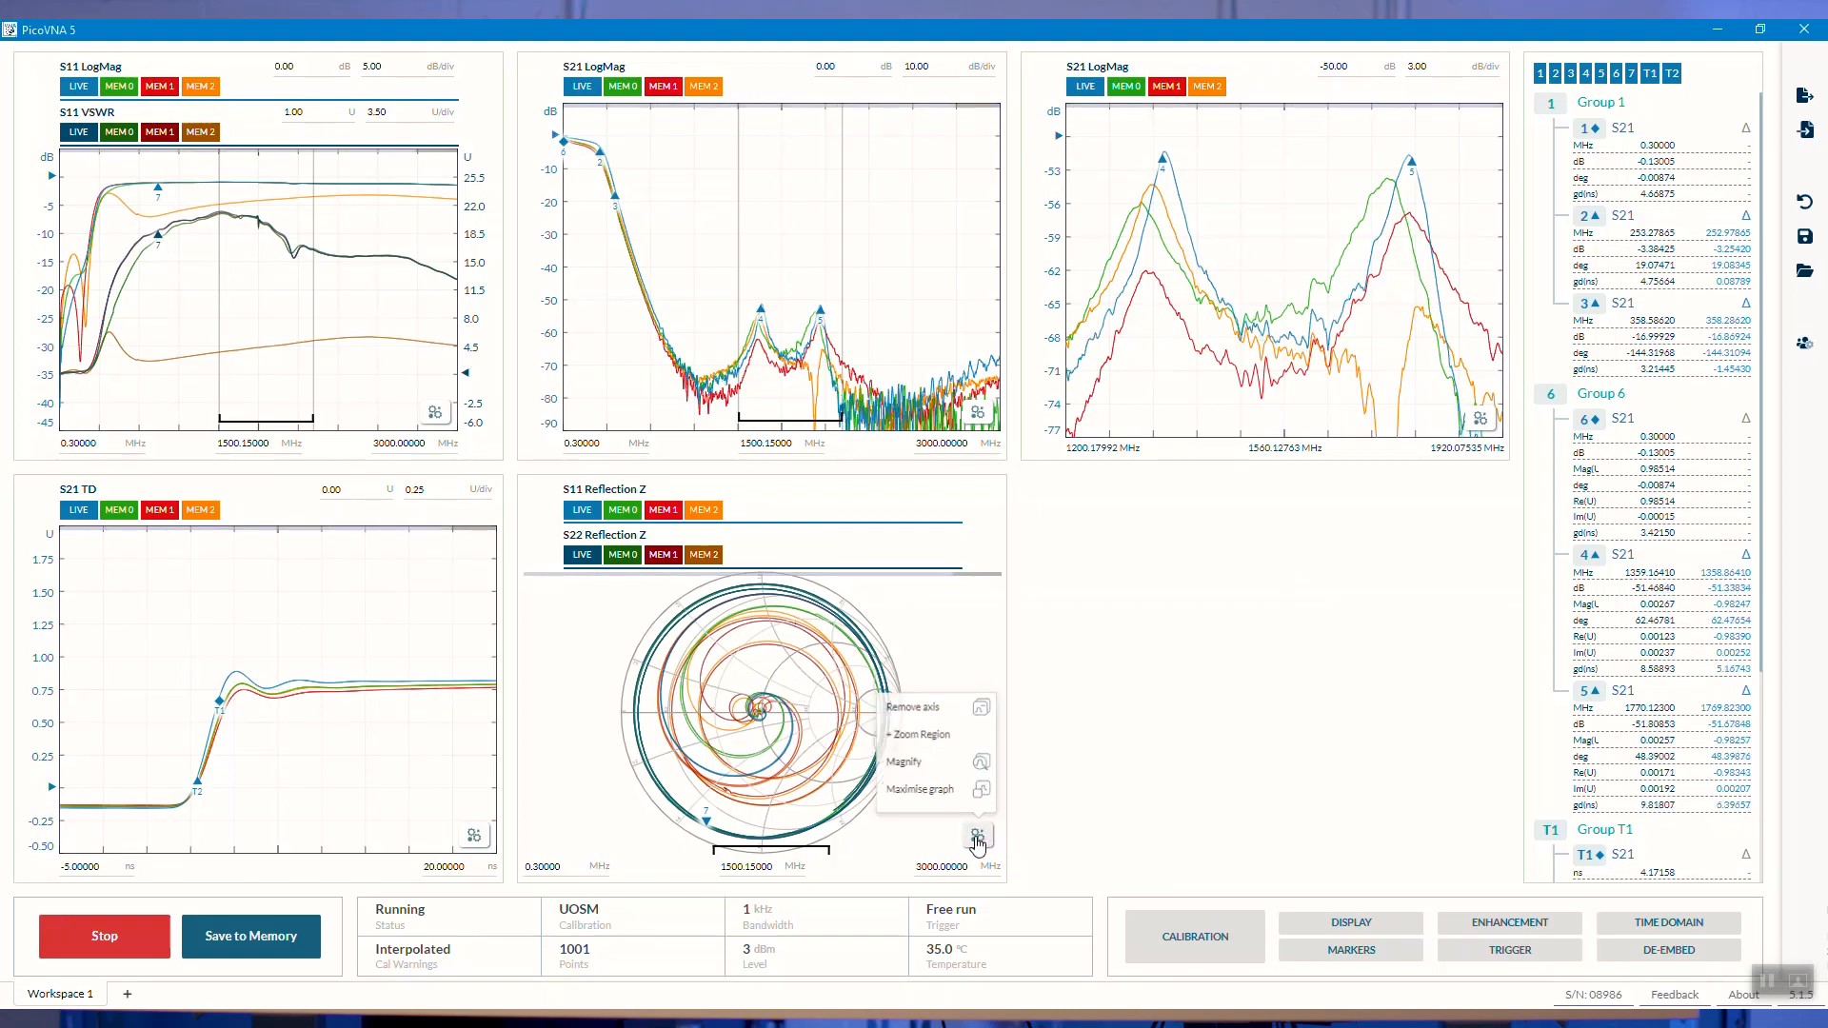
{"action": "left_click", "coordinate": [910, 762]}
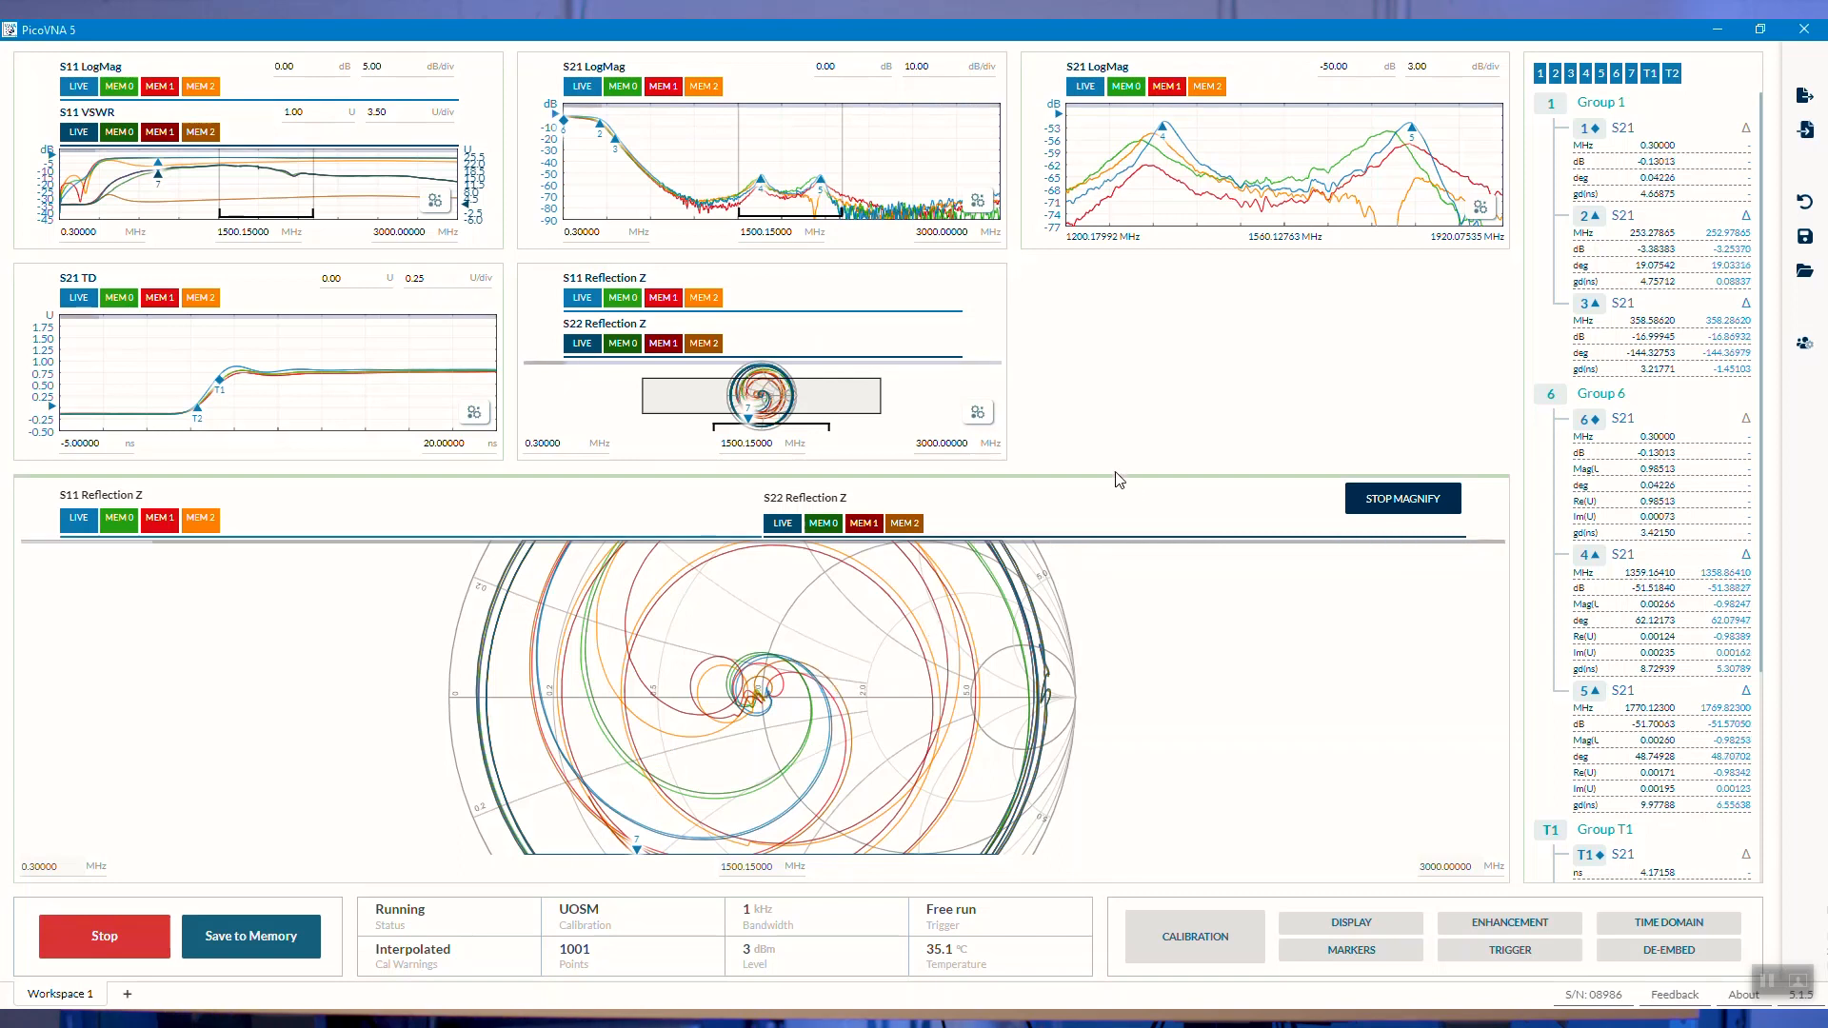
Shrink the Smith chart's magnified area, move it over the centre of the chart, and stop magnifying.
{"action": "left_click", "coordinate": [860, 400]}
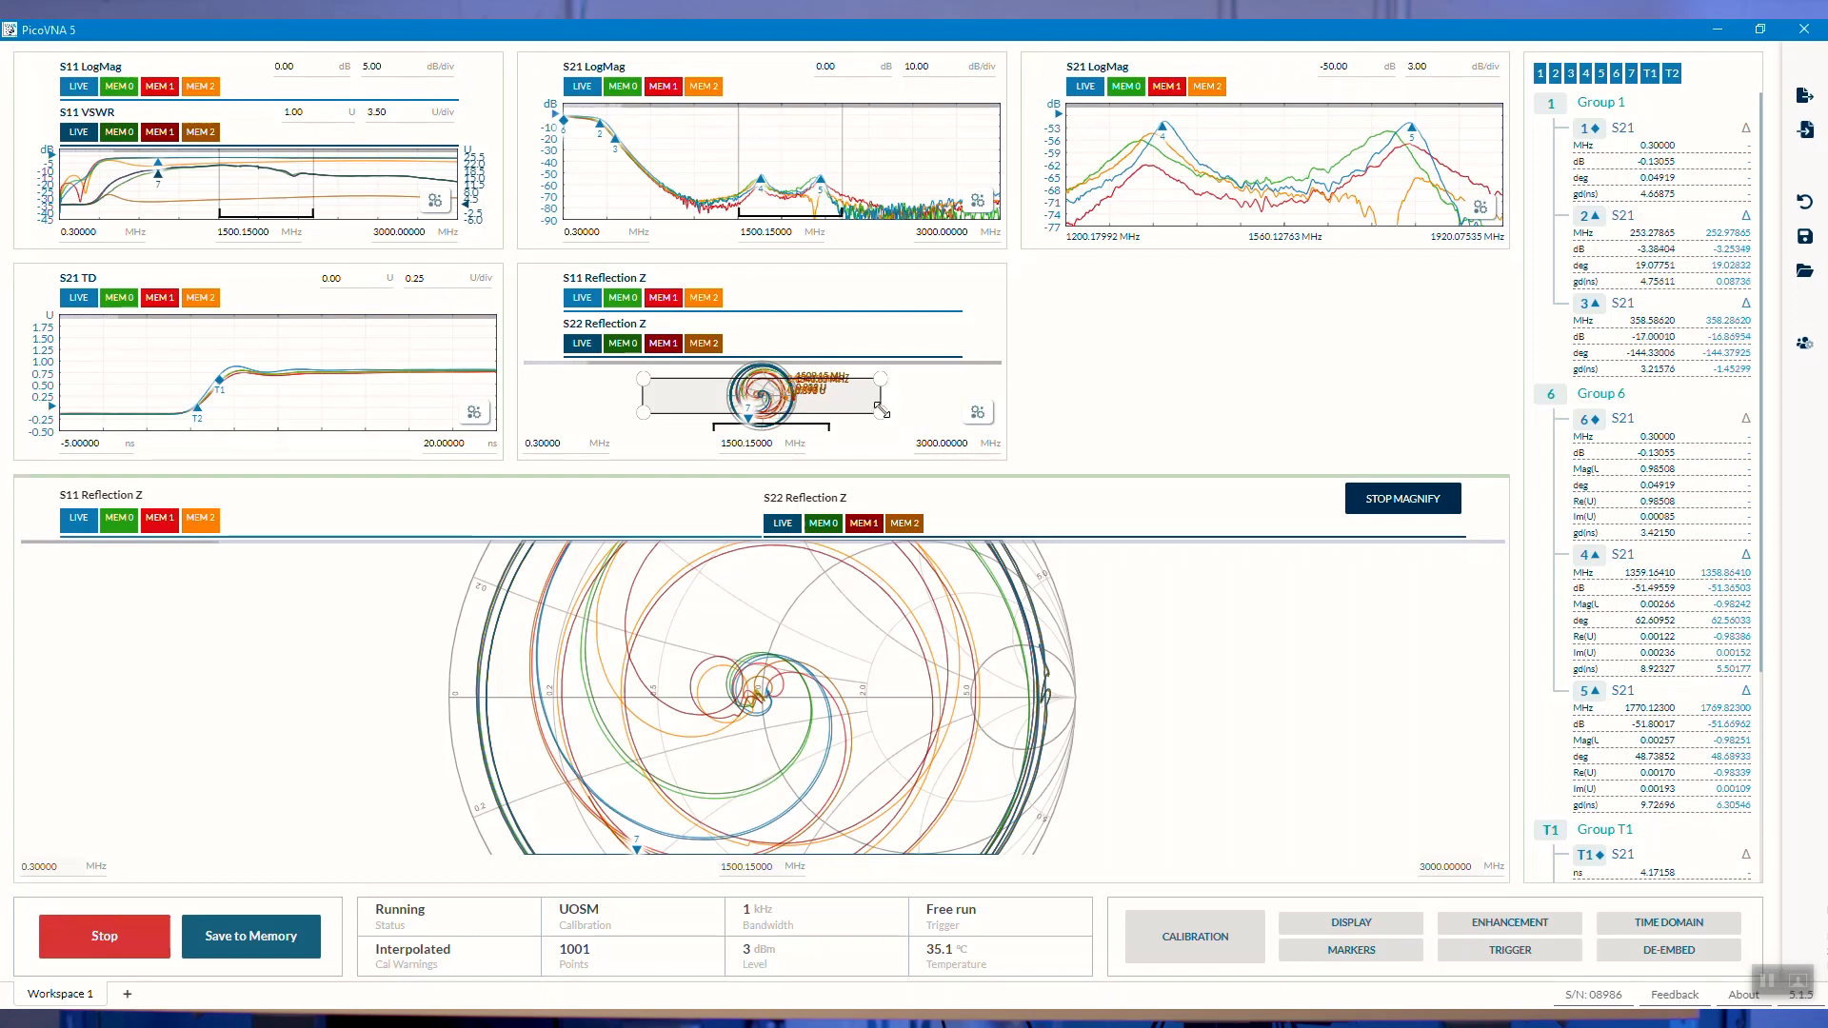
{"action": "left_click_drag", "start_coordinate": [881, 411], "coordinate": [774, 402]}
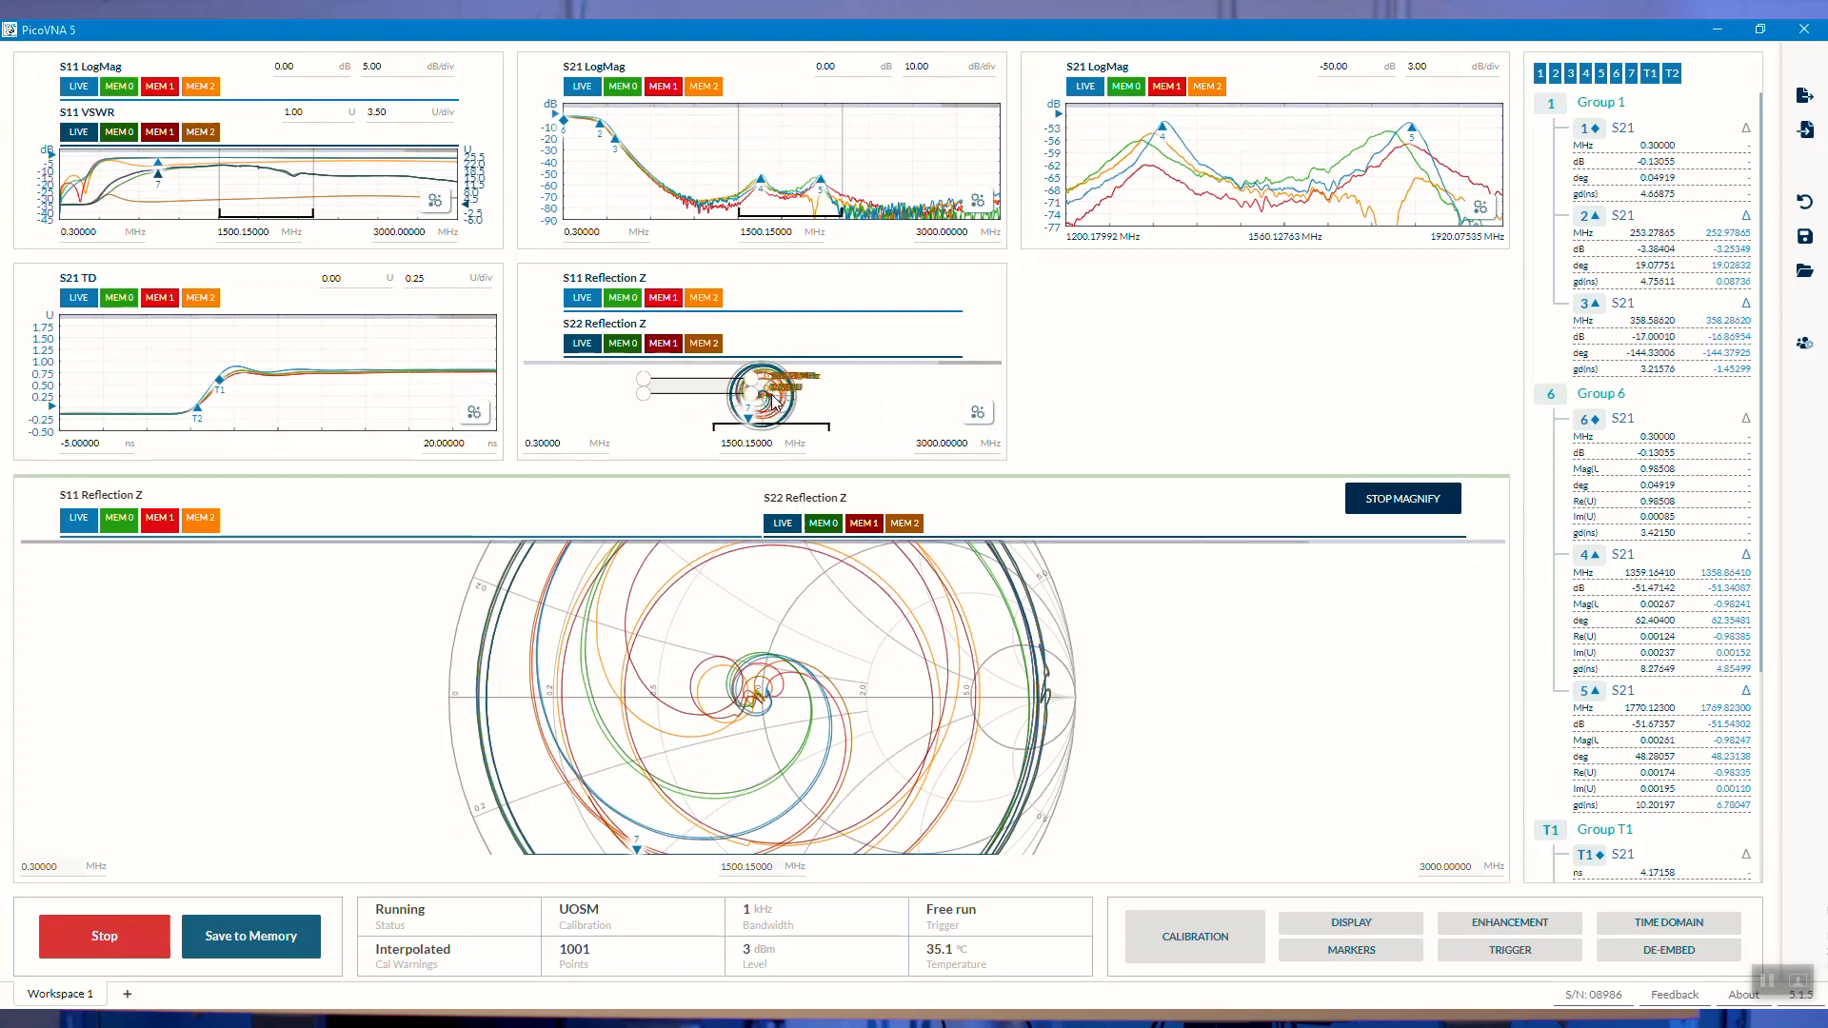
{"action": "left_click_drag", "start_coordinate": [629, 396], "coordinate": [726, 393]}
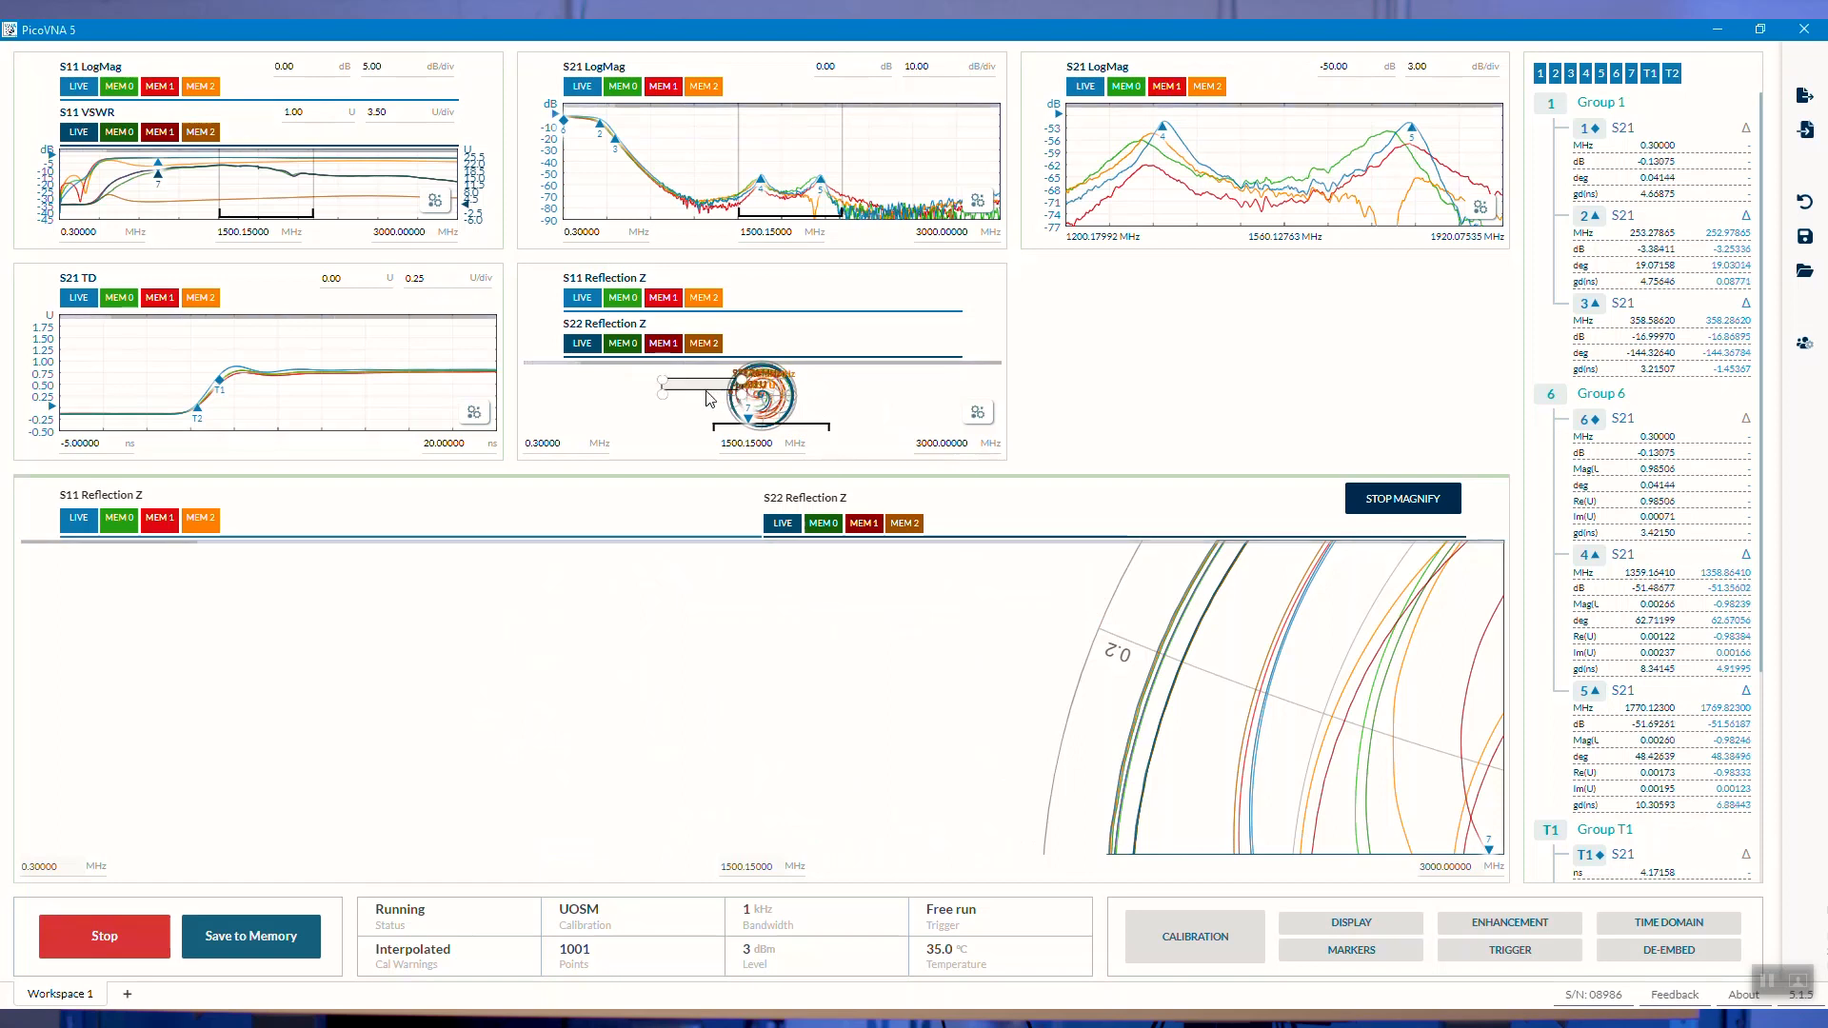
{"action": "left_click_drag", "start_coordinate": [710, 378], "coordinate": [760, 391]}
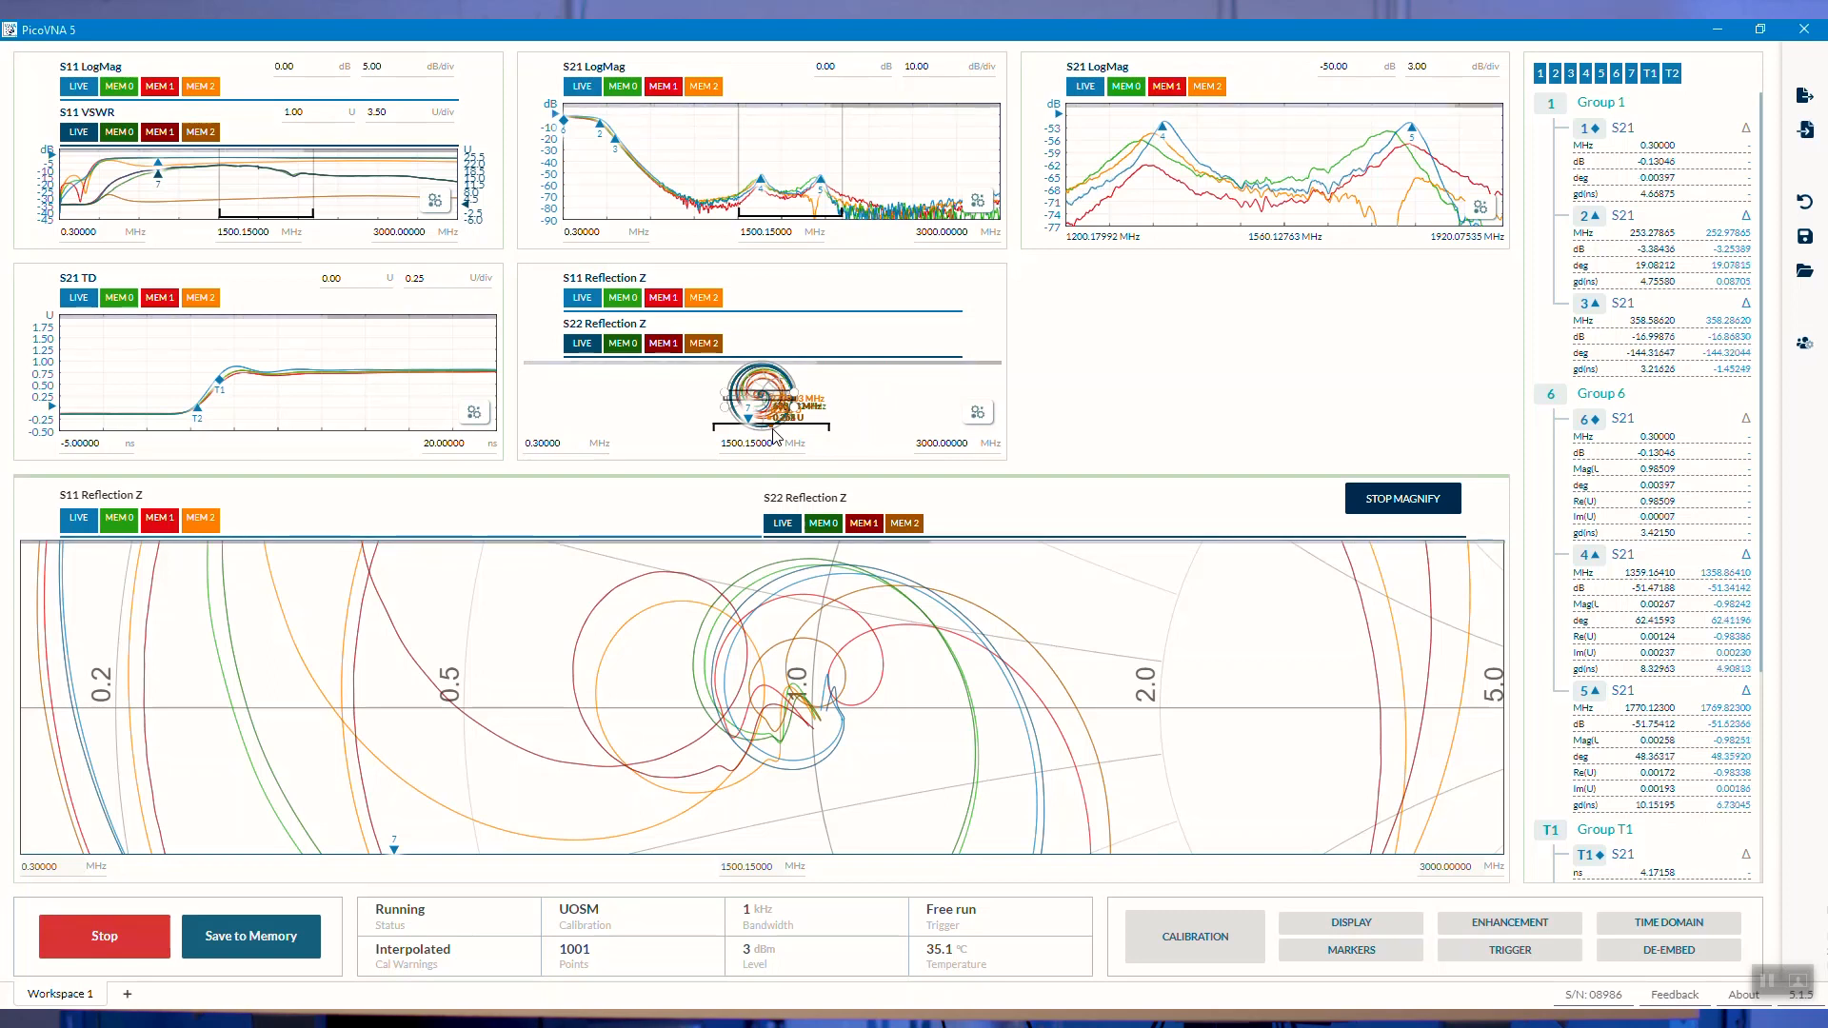
{"action": "left_click", "coordinate": [1404, 505]}
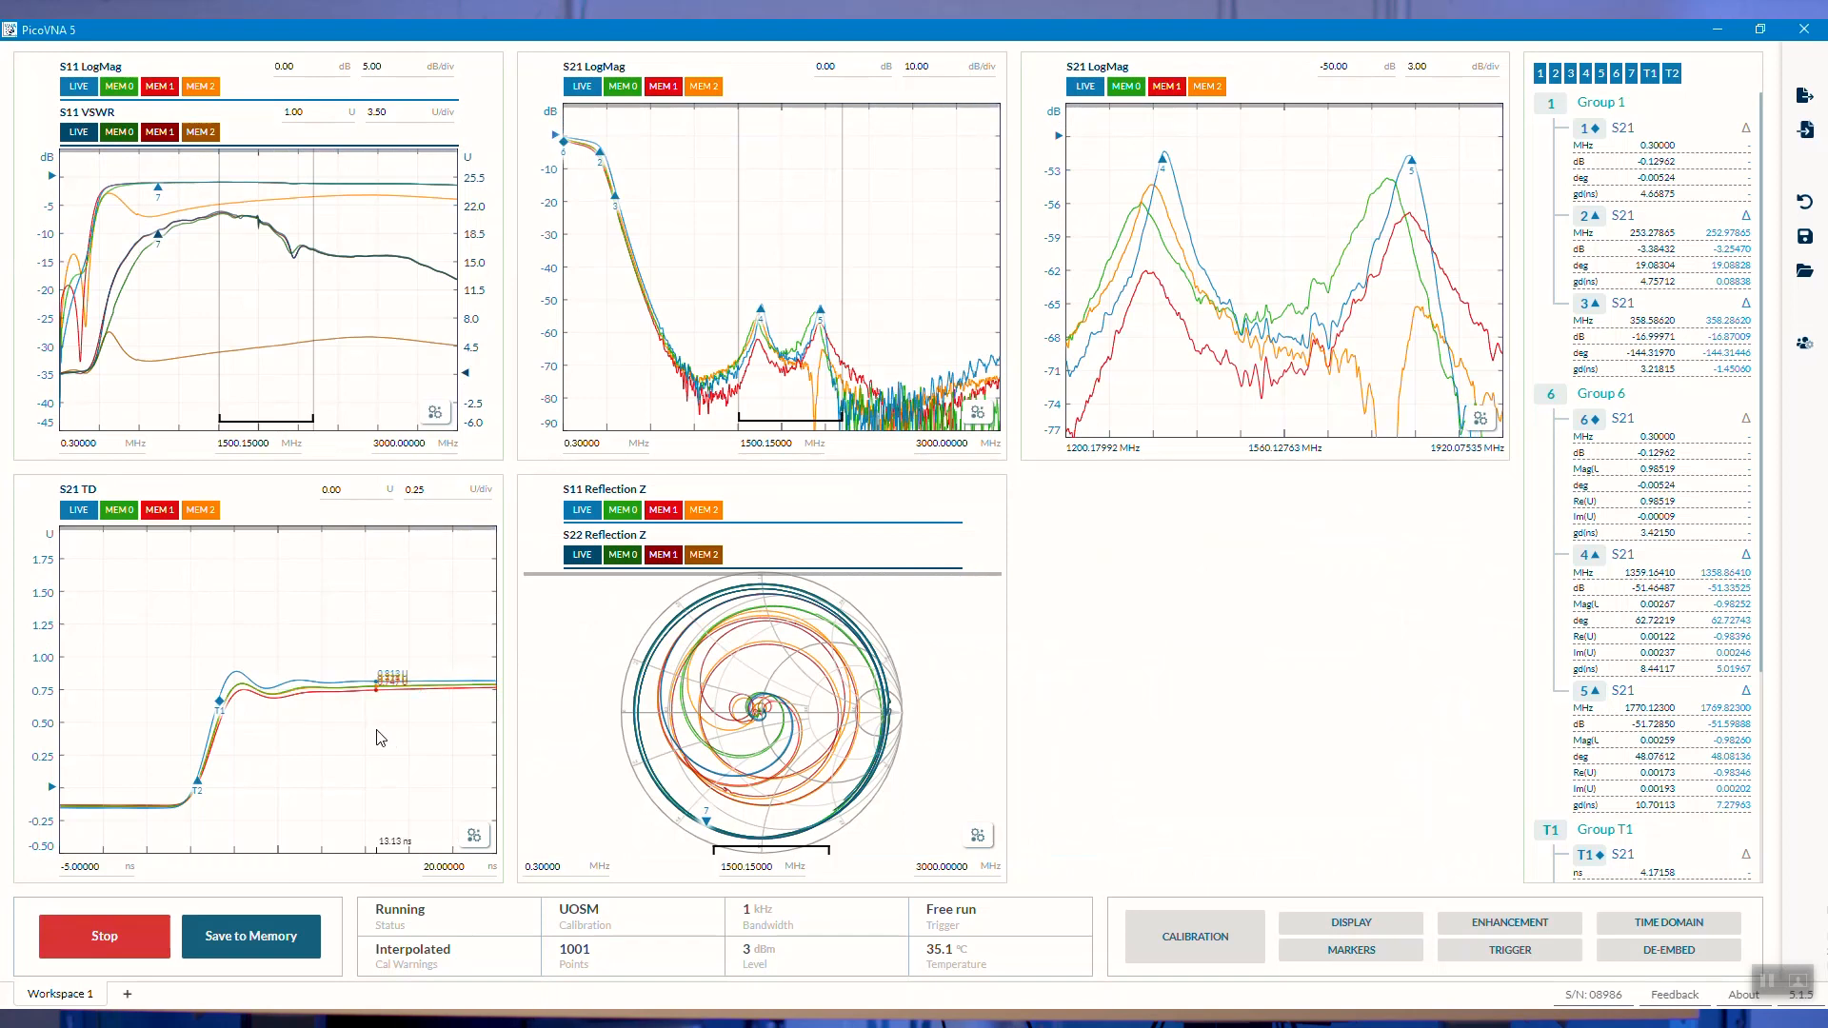
Magnify the S21 TD graph and narrow the magnified area to about 2.75 to 7.00 ns around the top of the rising edge.
{"action": "left_click", "coordinate": [475, 836]}
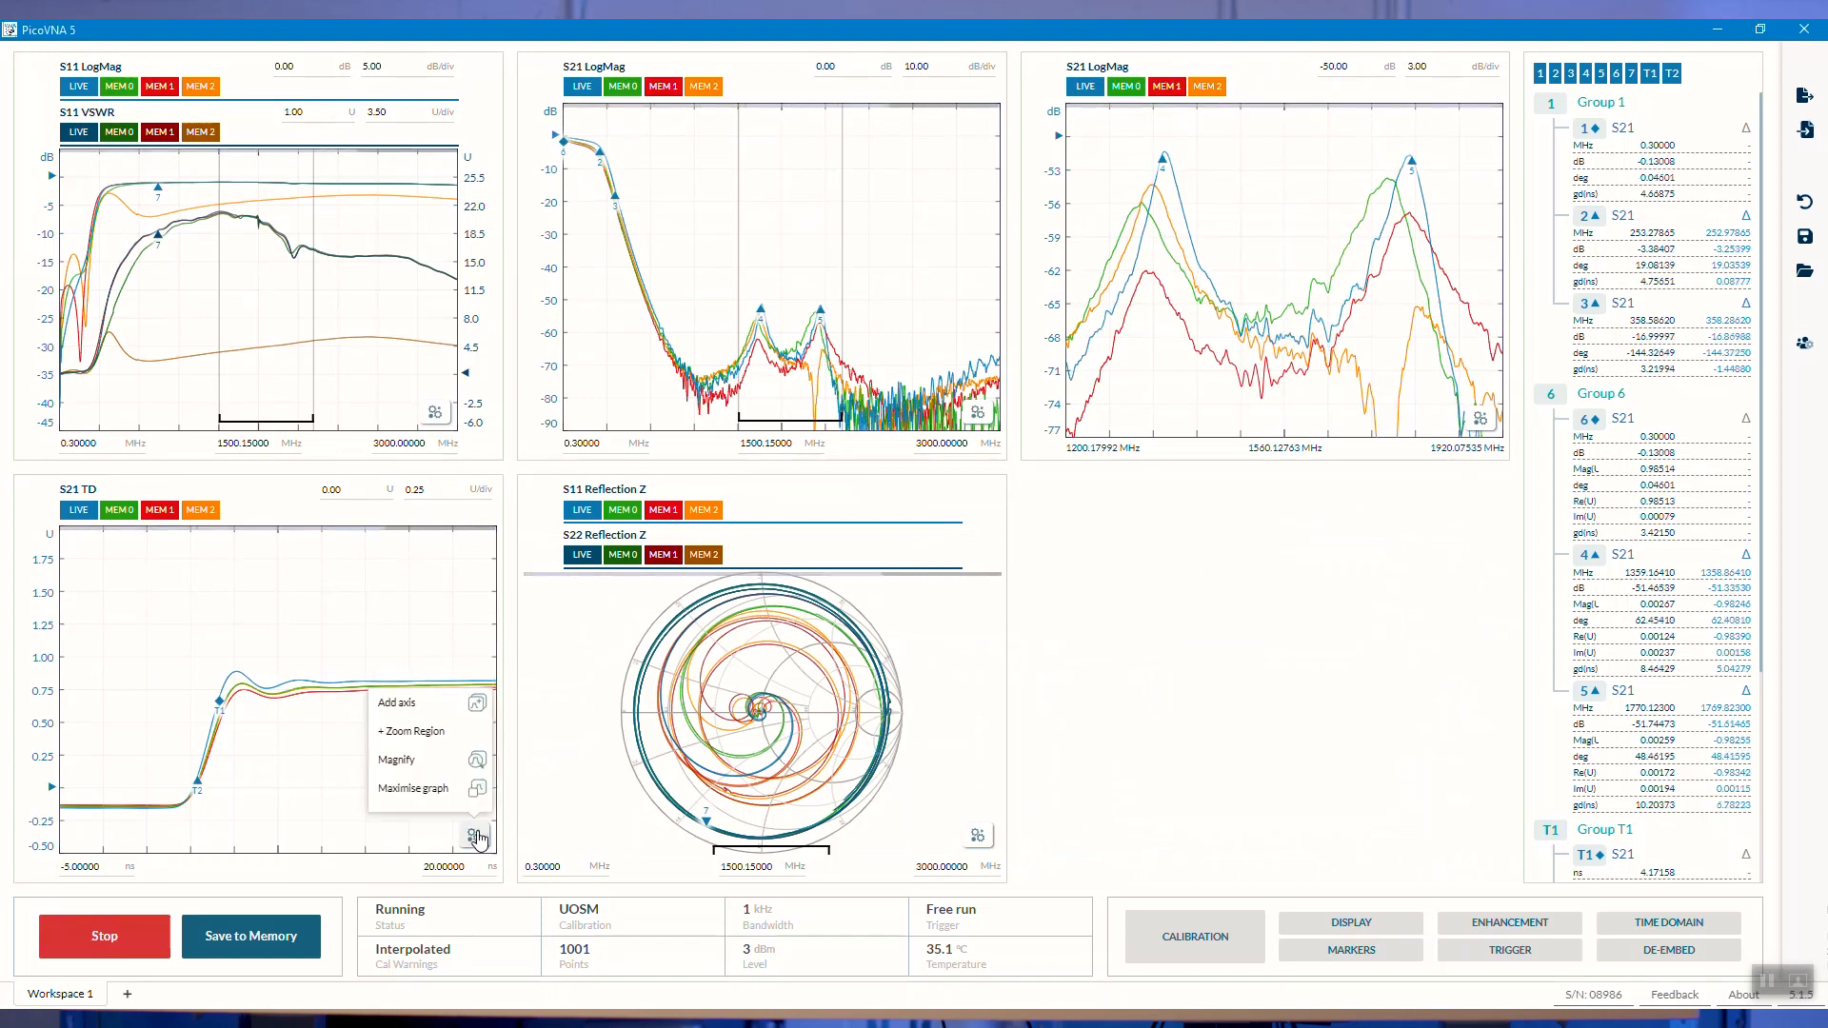
{"action": "left_click", "coordinate": [409, 760]}
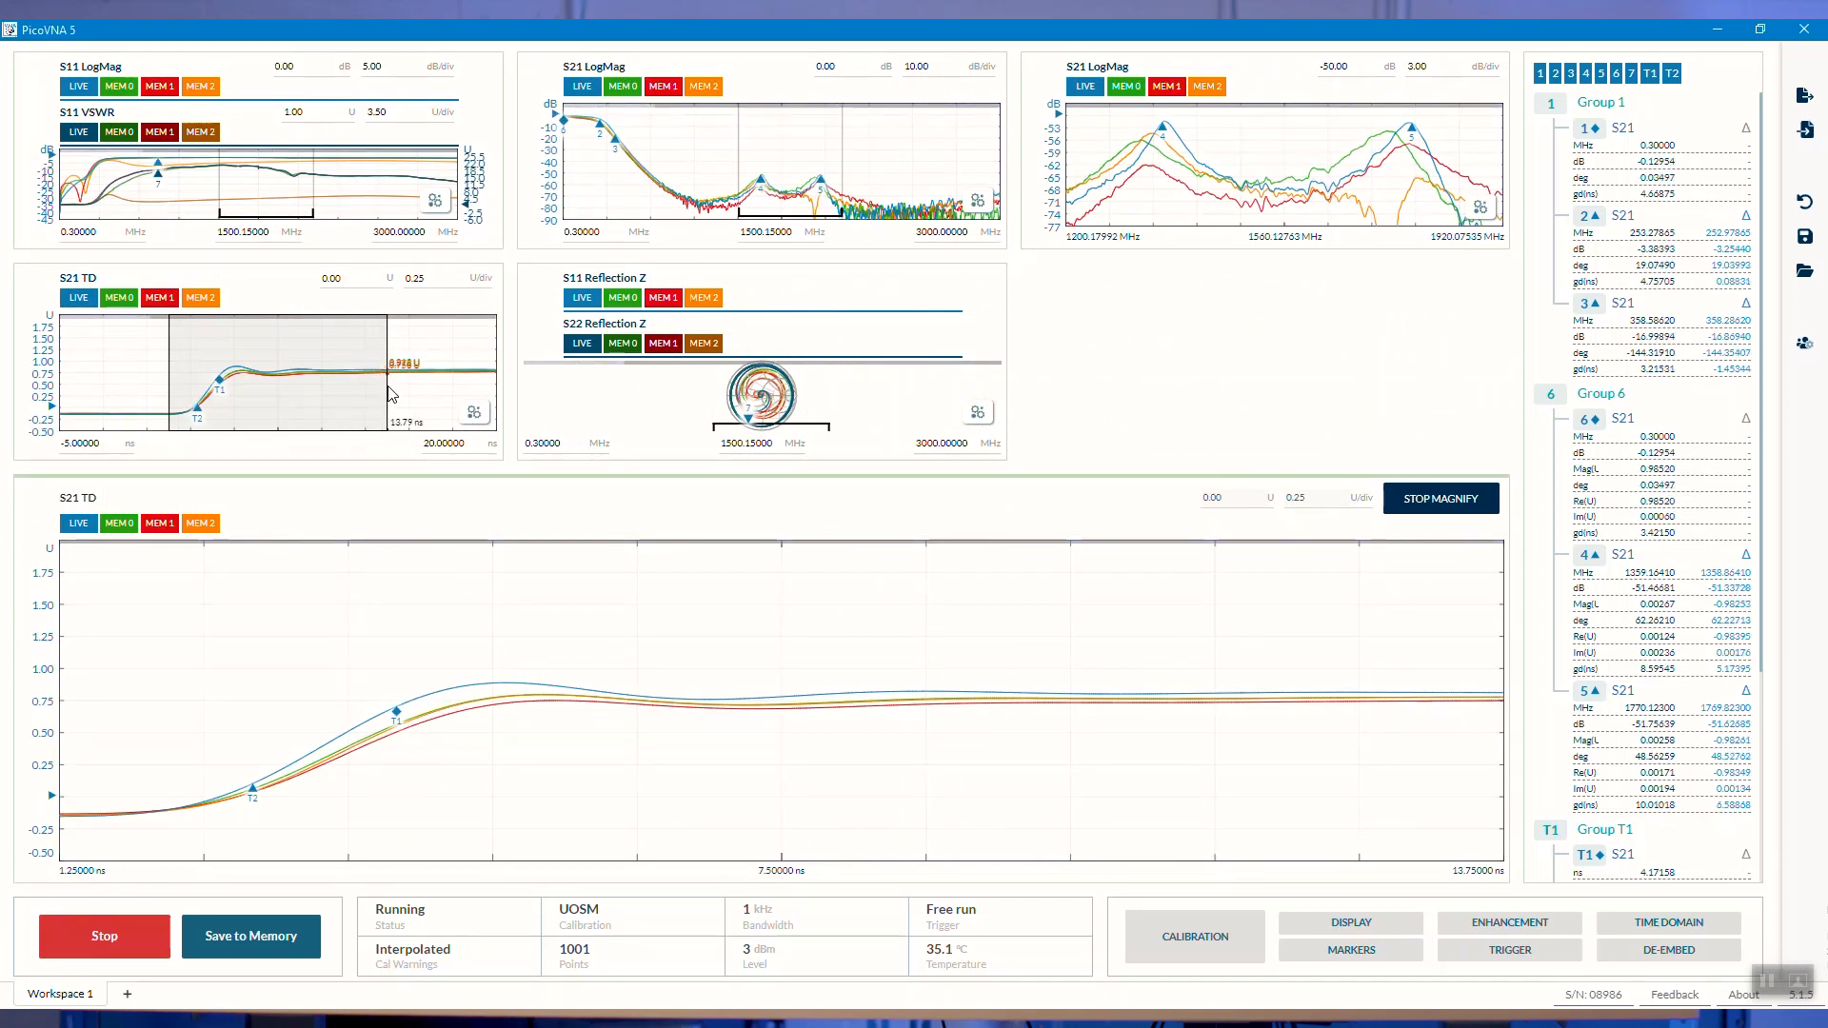
{"action": "mouse_move", "coordinate": [384, 389]}
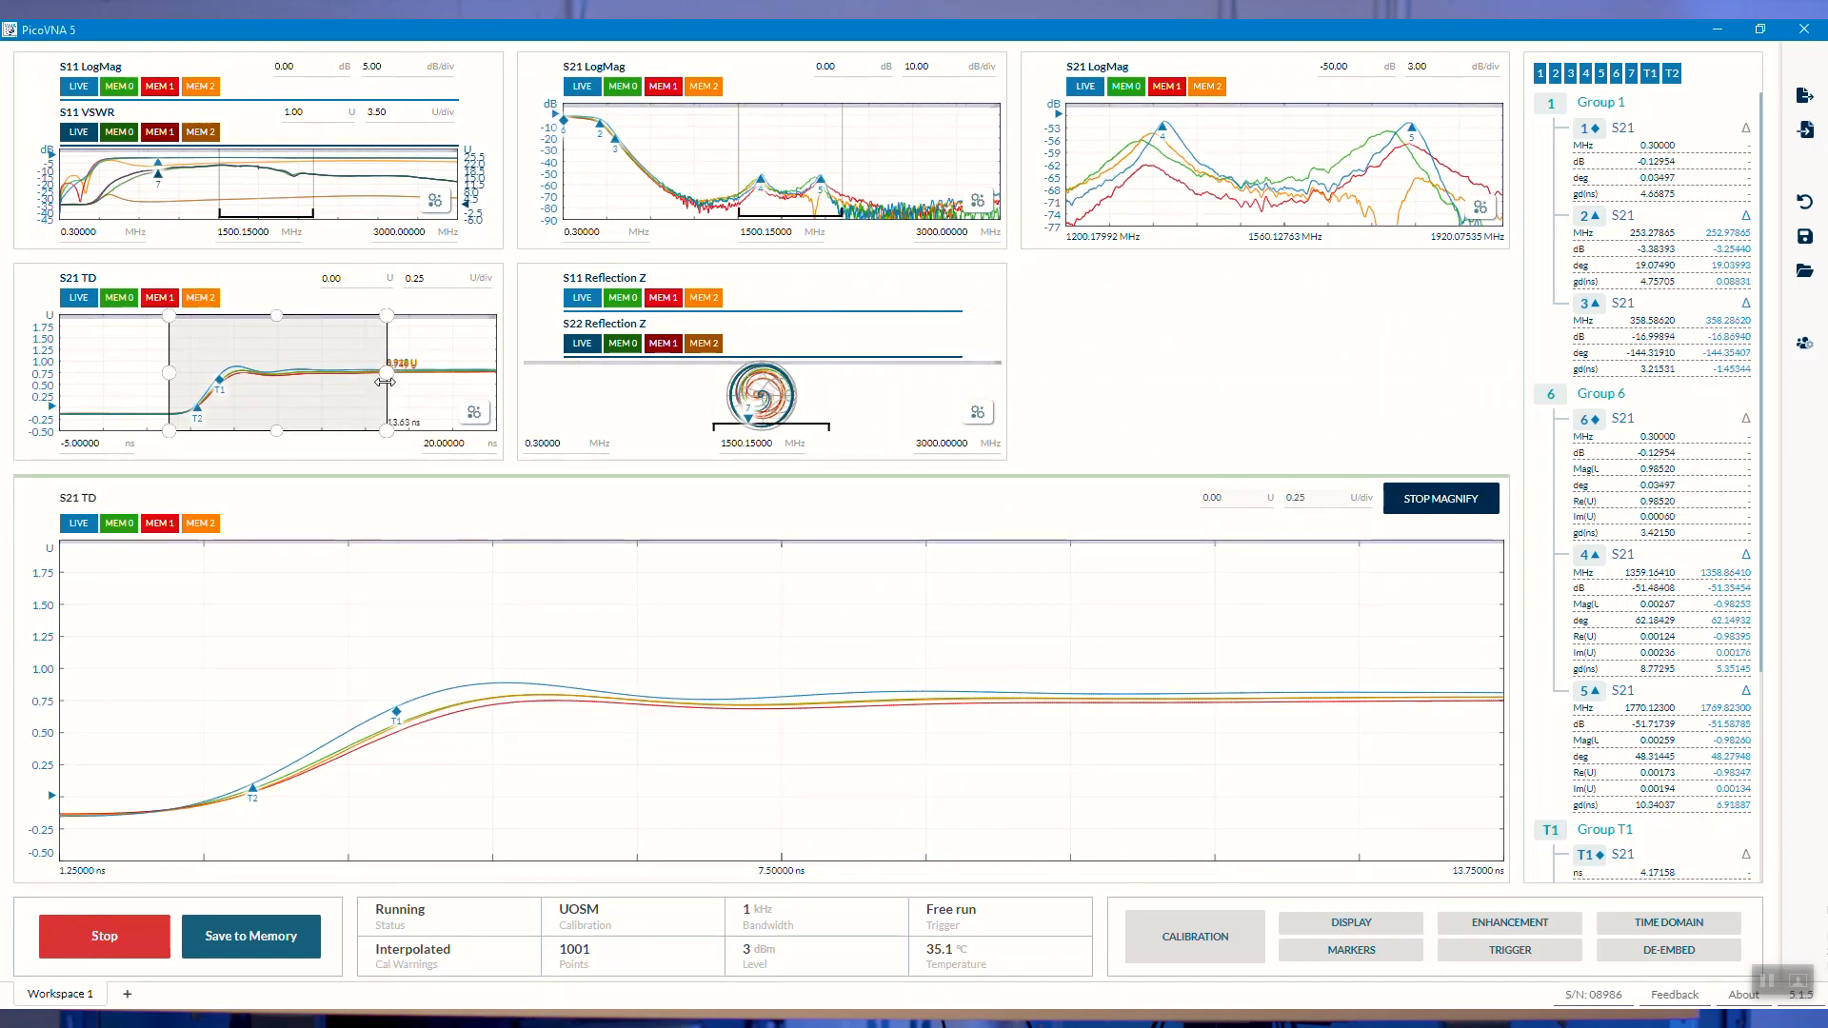
{"action": "left_click_drag", "start_coordinate": [384, 430], "coordinate": [268, 388]}
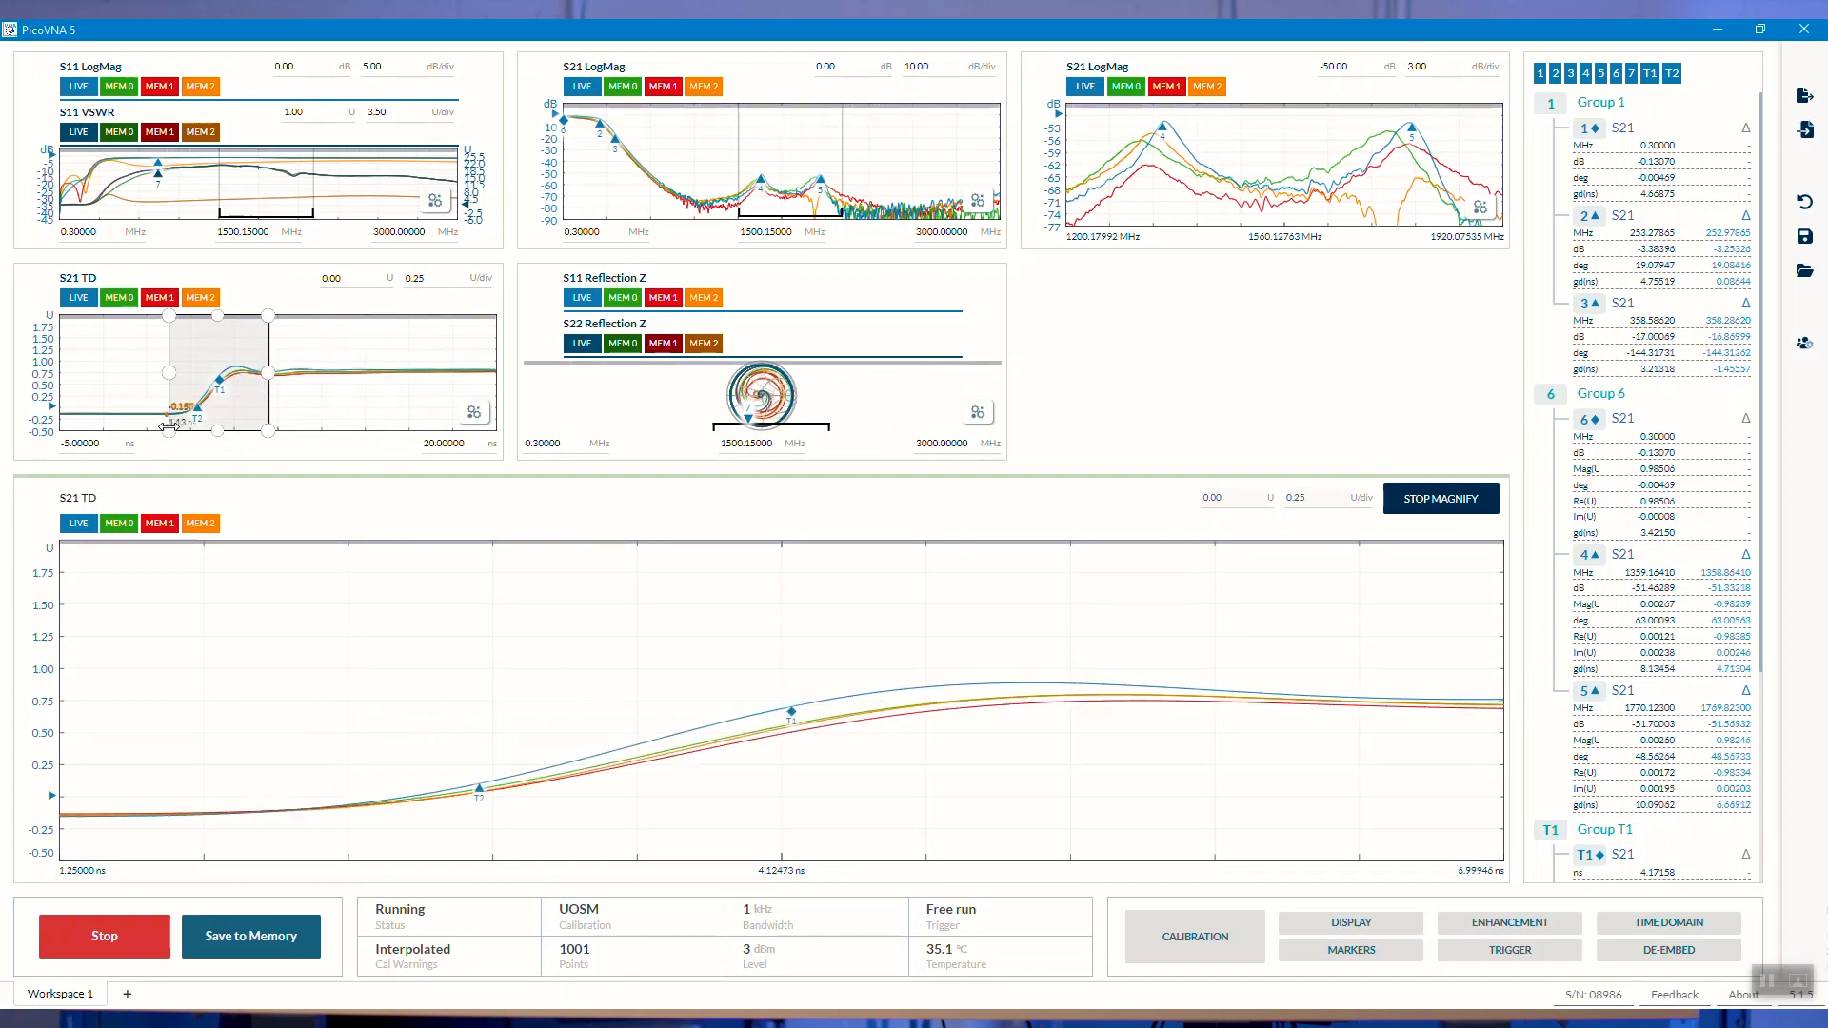
{"action": "left_click_drag", "start_coordinate": [172, 425], "coordinate": [230, 401]}
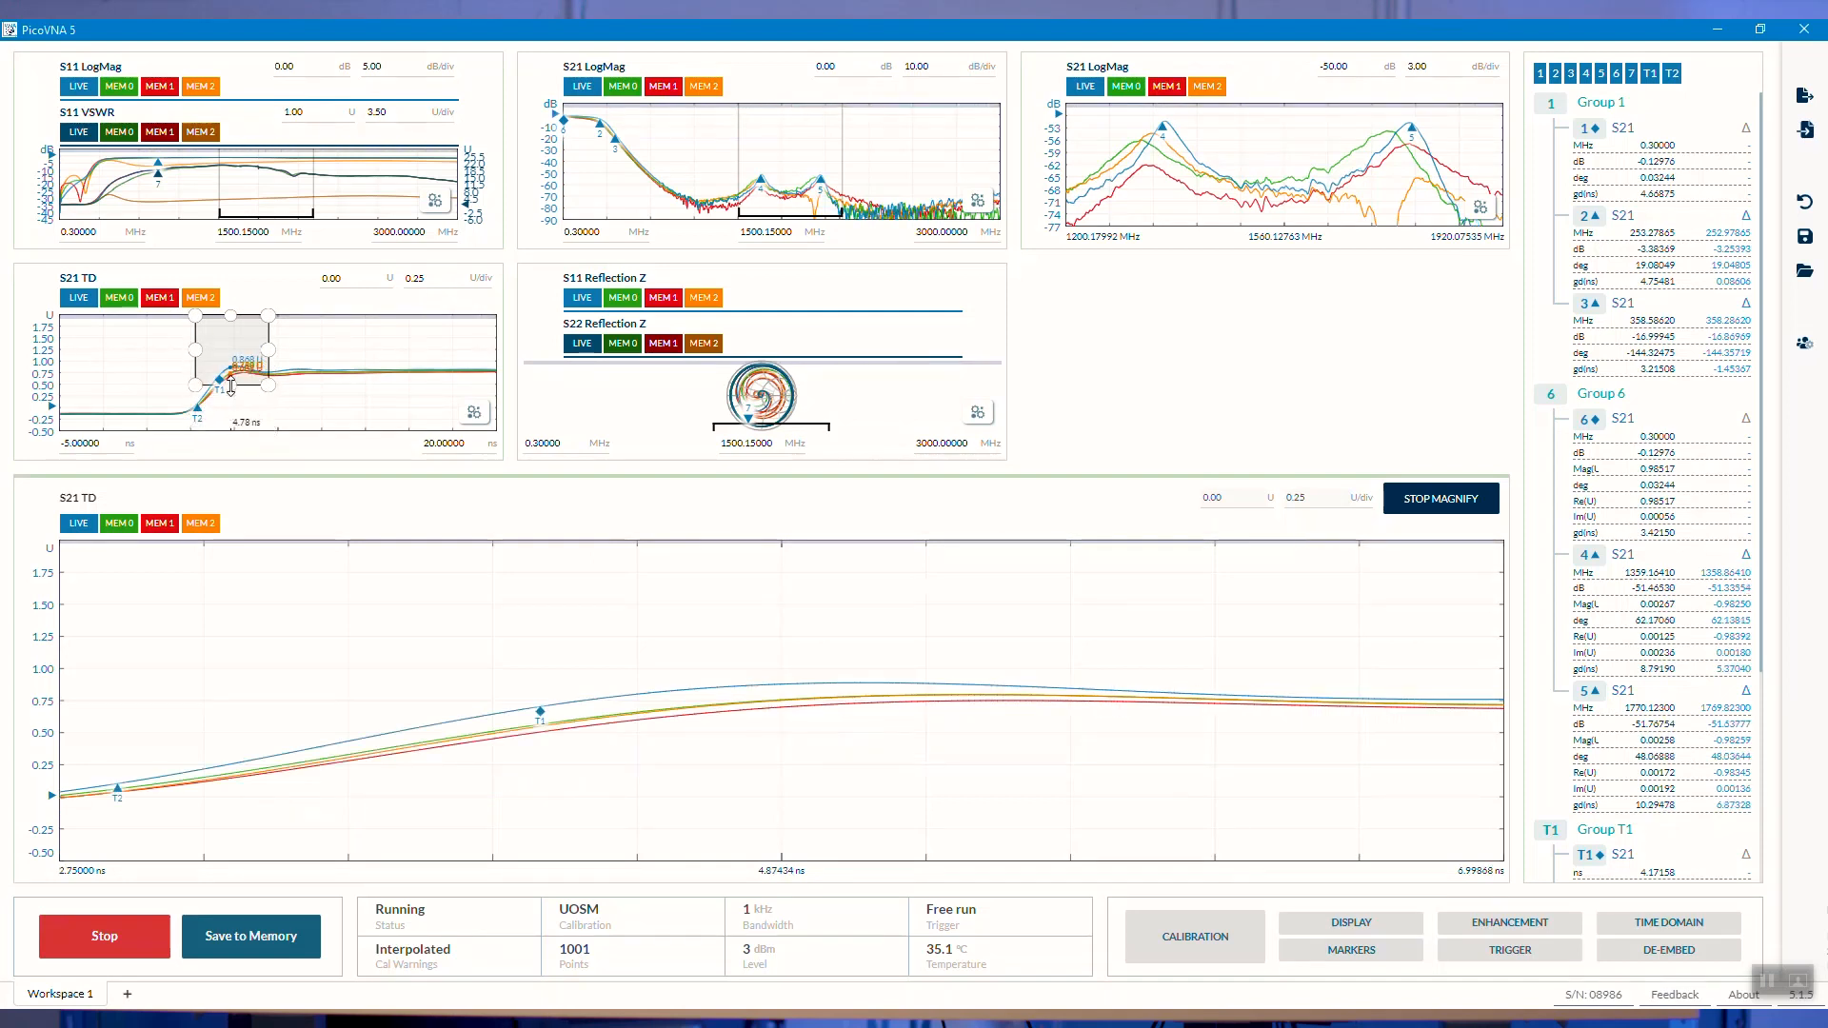
{"action": "left_click_drag", "start_coordinate": [231, 325], "coordinate": [234, 351]}
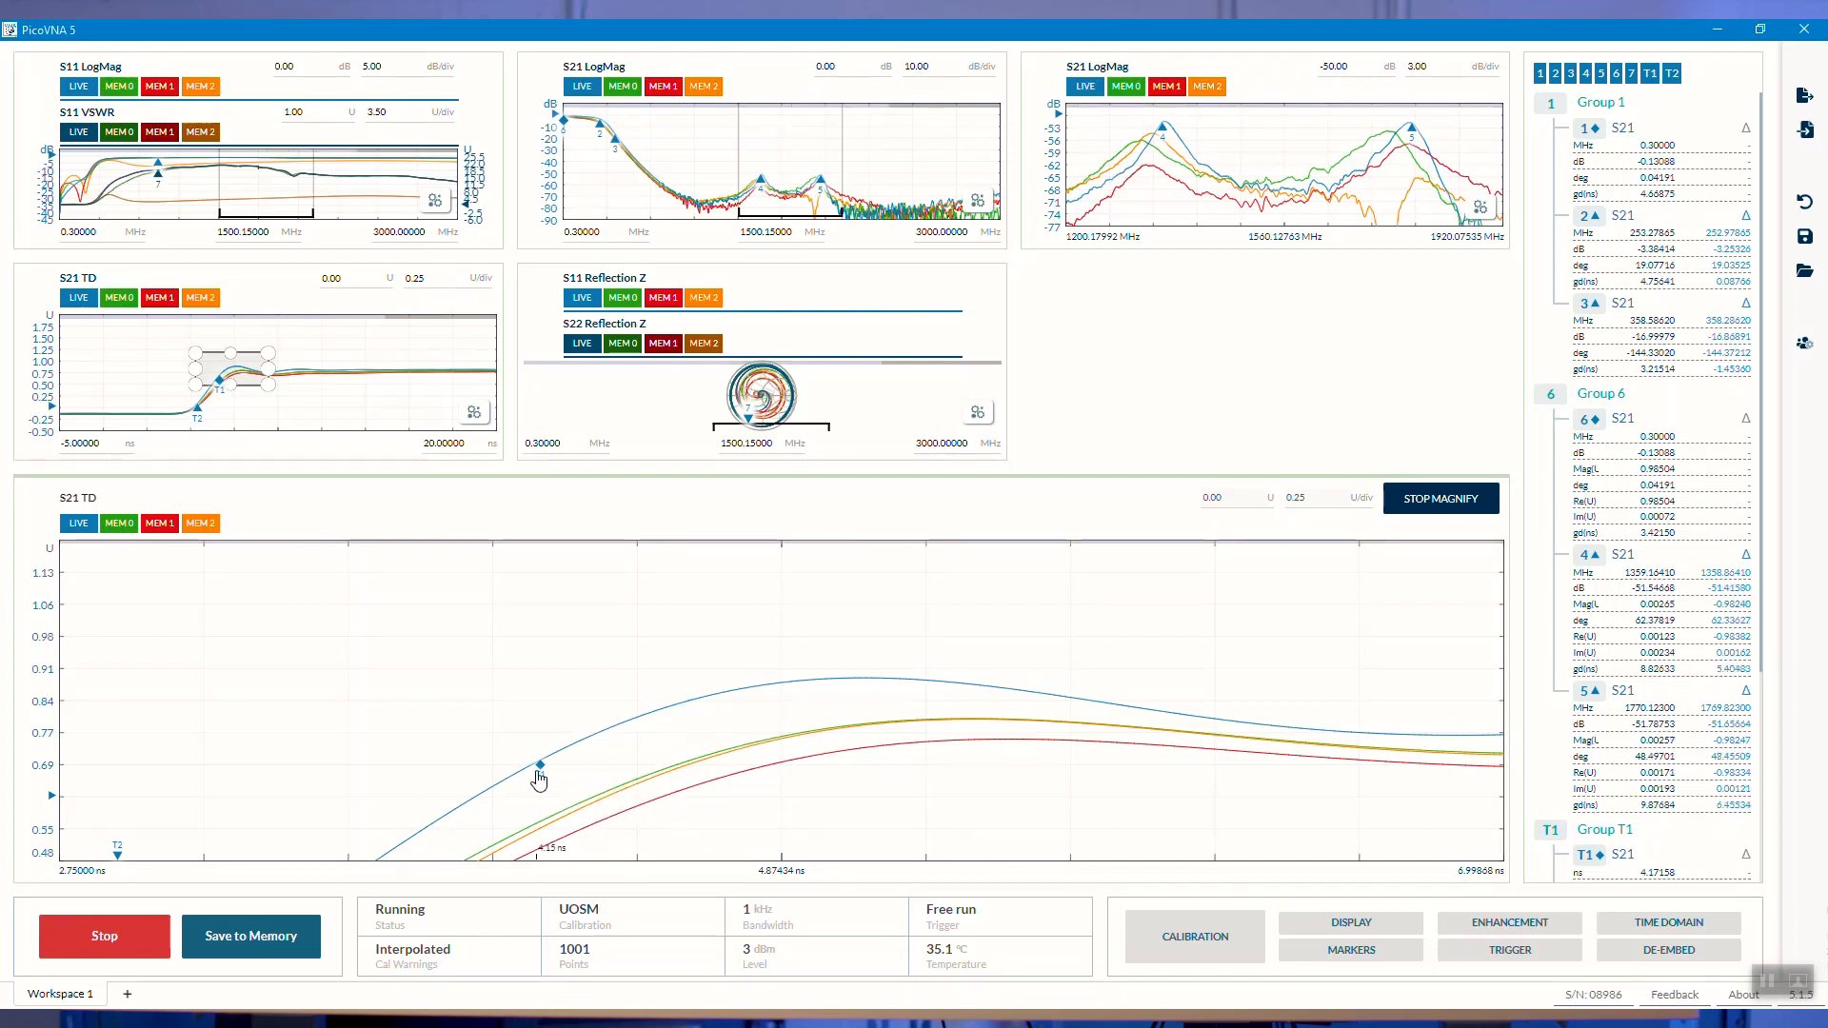
Fine-tune the position of marker T1 along the trace in the magnified S21 TD view.
{"action": "mouse_move", "coordinate": [566, 753]}
{"action": "left_mouse_down"}
{"action": "mouse_move", "coordinate": [583, 739]}
{"action": "mouse_move", "coordinate": [543, 769]}
{"action": "left_mouse_up"}
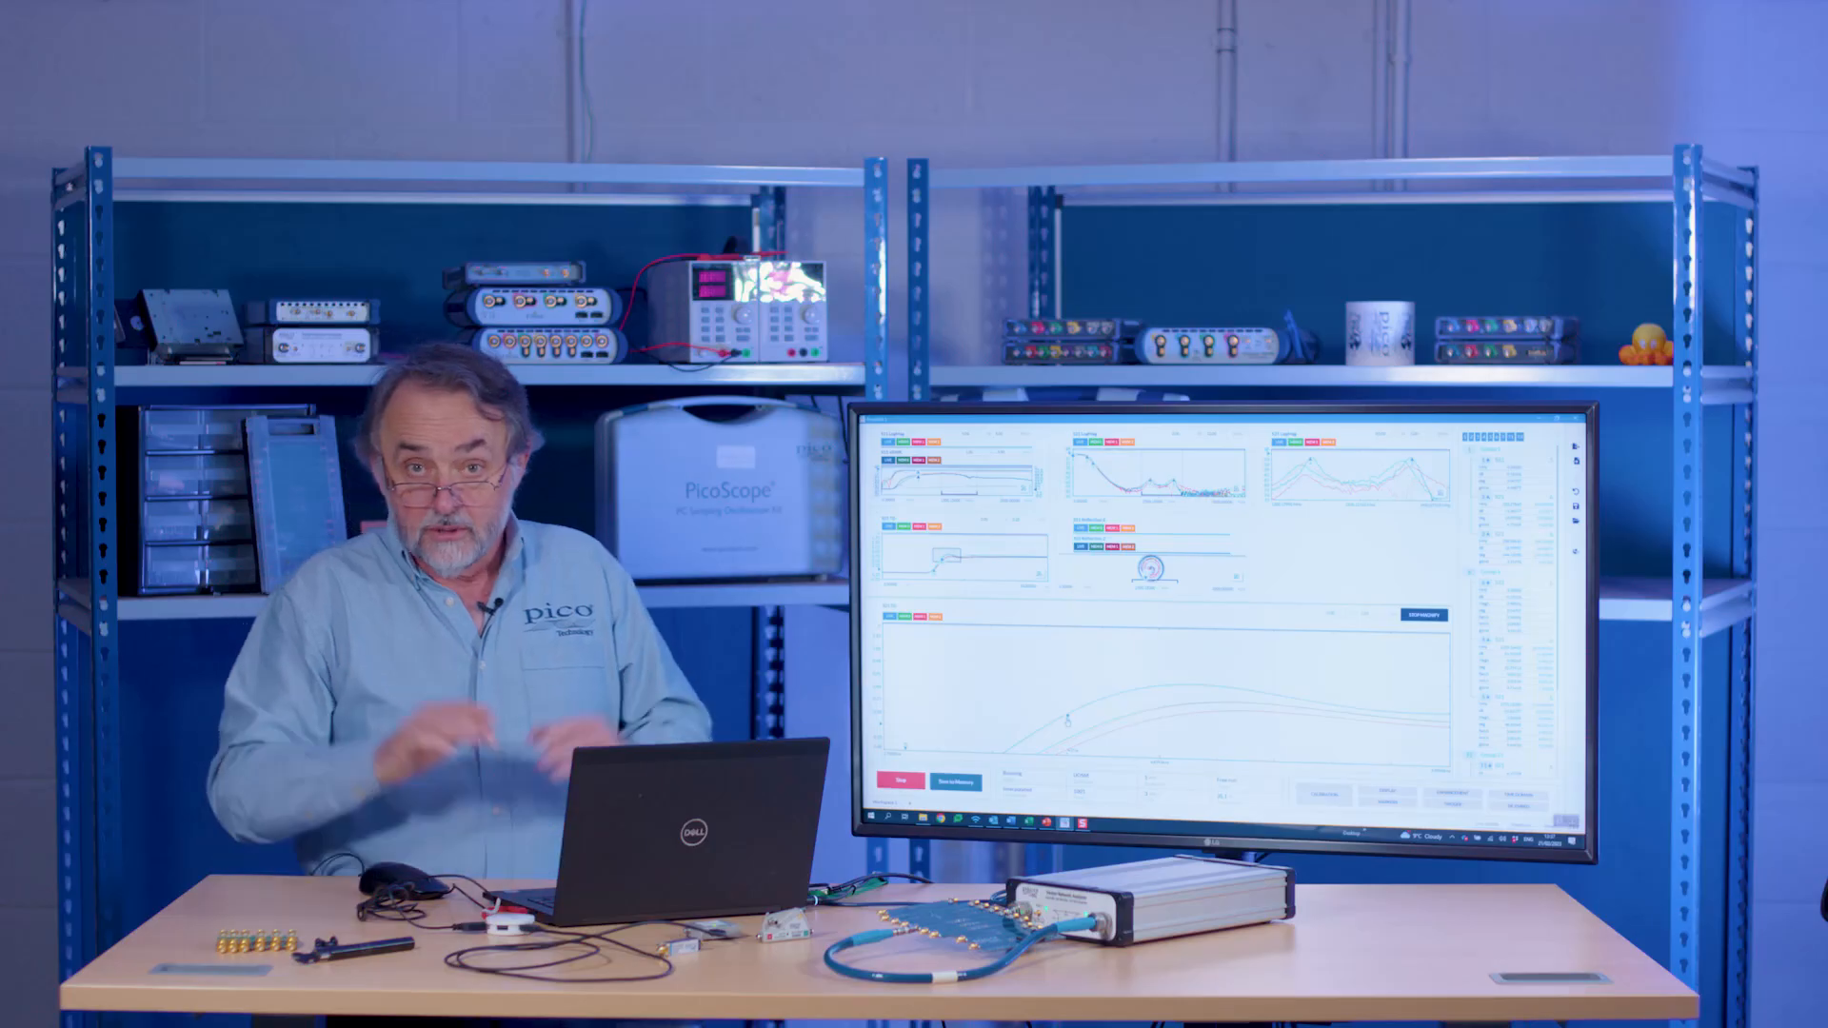